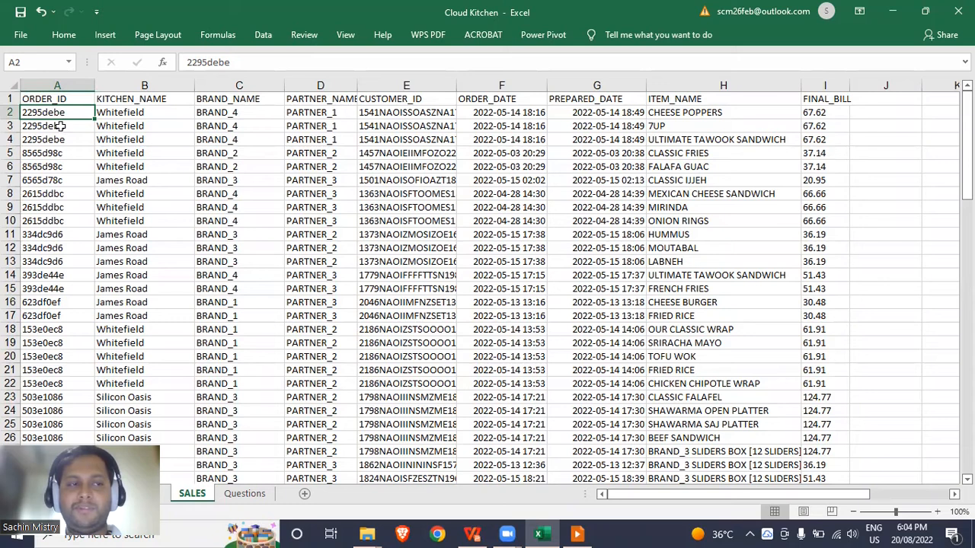
Examine the first order's rows 2 to 4 on the SALES sheet, comparing customer, items, brand, partner, kitchen and order ID
click(407, 112)
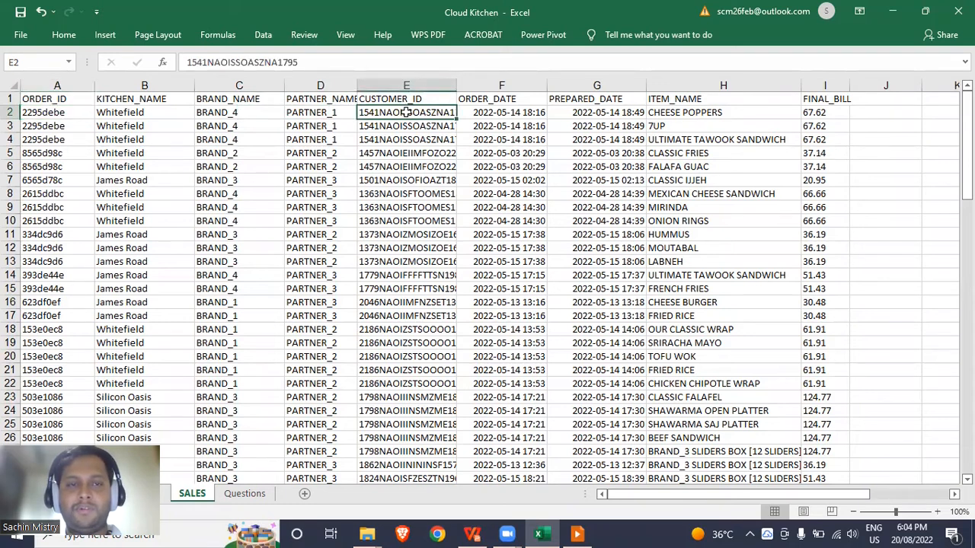
drag(424, 110, 424, 139)
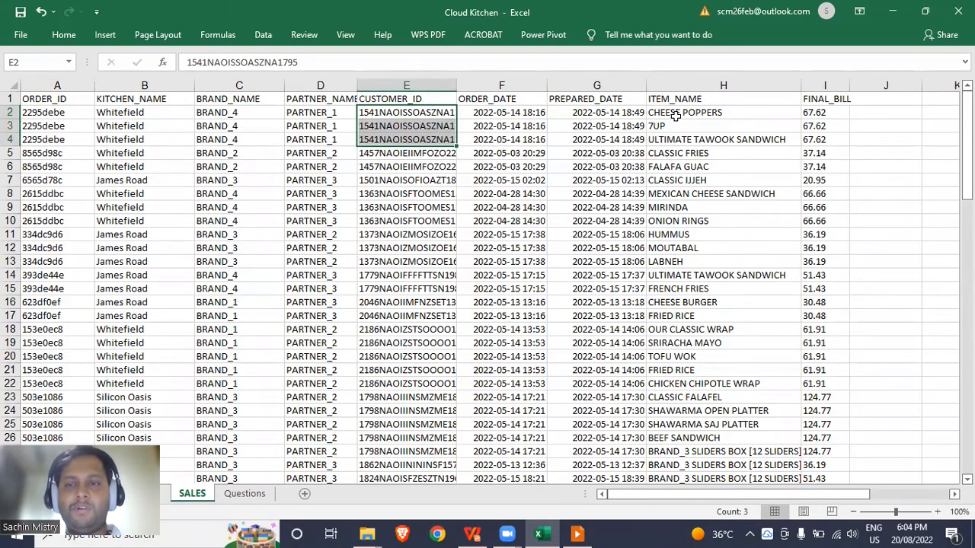
drag(675, 114, 675, 140)
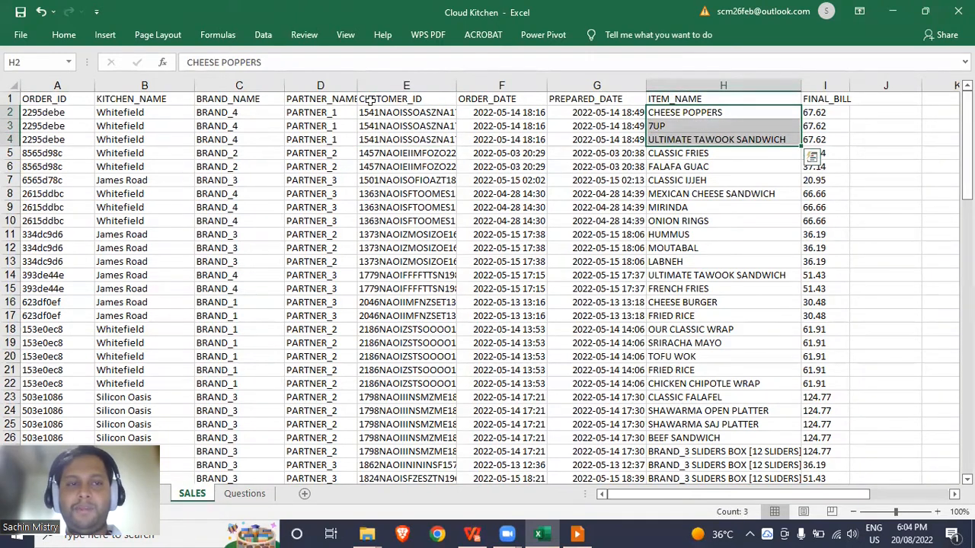
drag(254, 109, 249, 138)
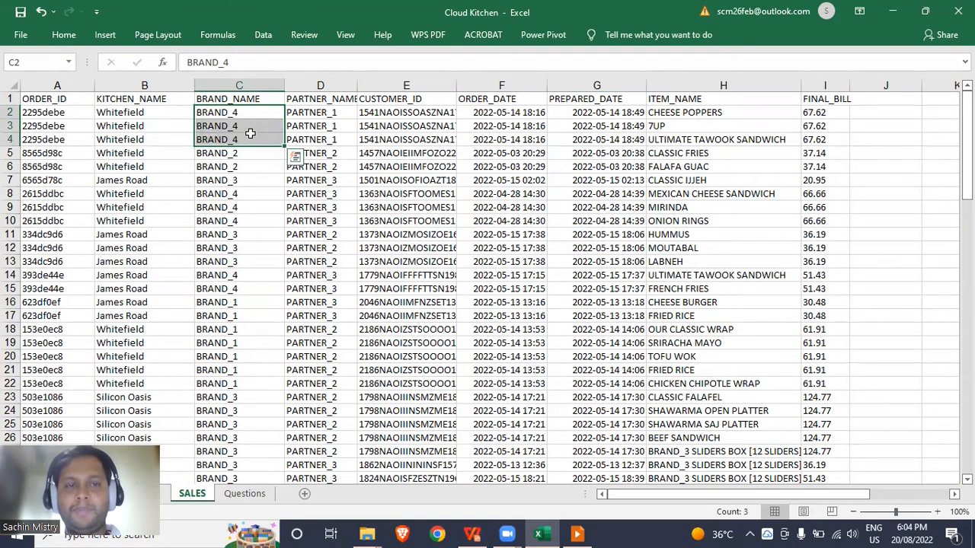
drag(328, 108, 323, 135)
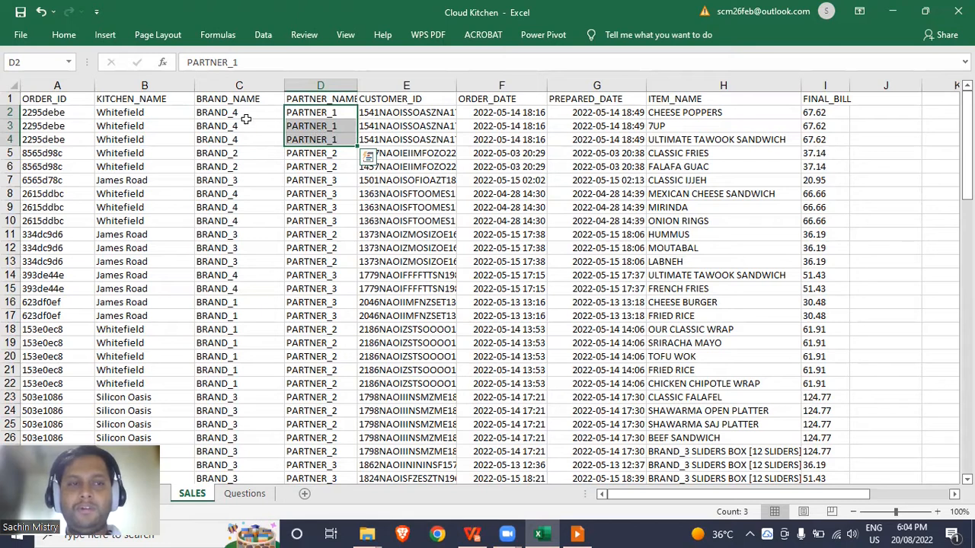
drag(161, 109, 163, 141)
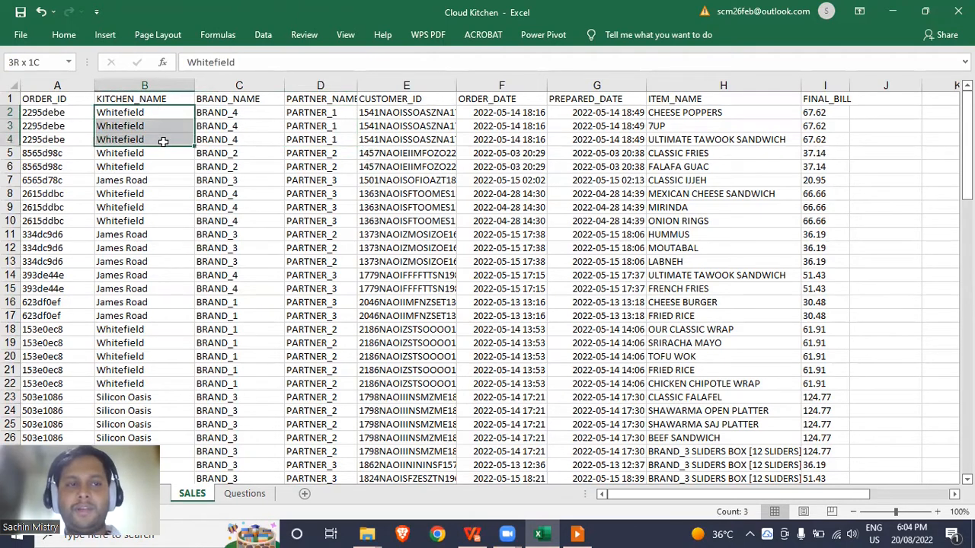
drag(73, 112, 68, 141)
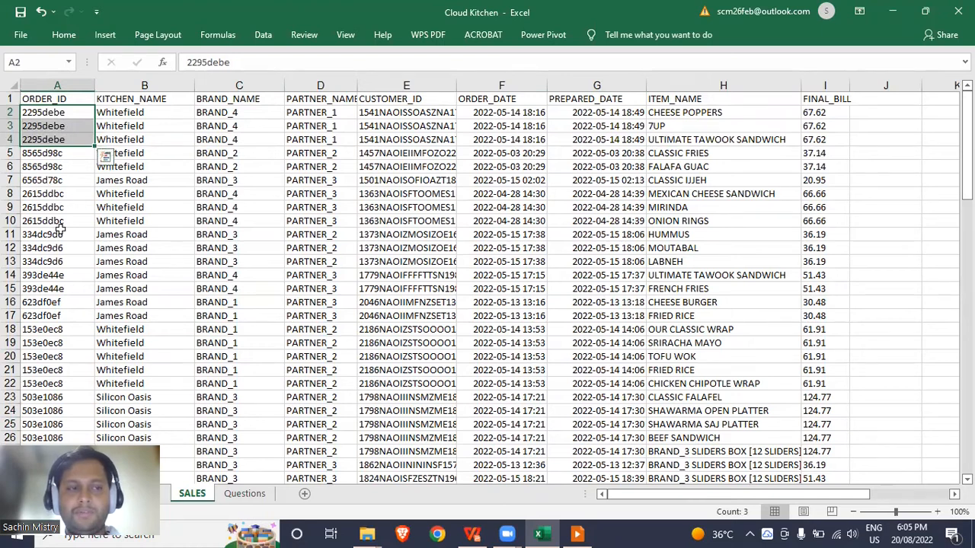
Review the first three analysis questions on the Questions sheet, including which partner had the most orders
click(243, 493)
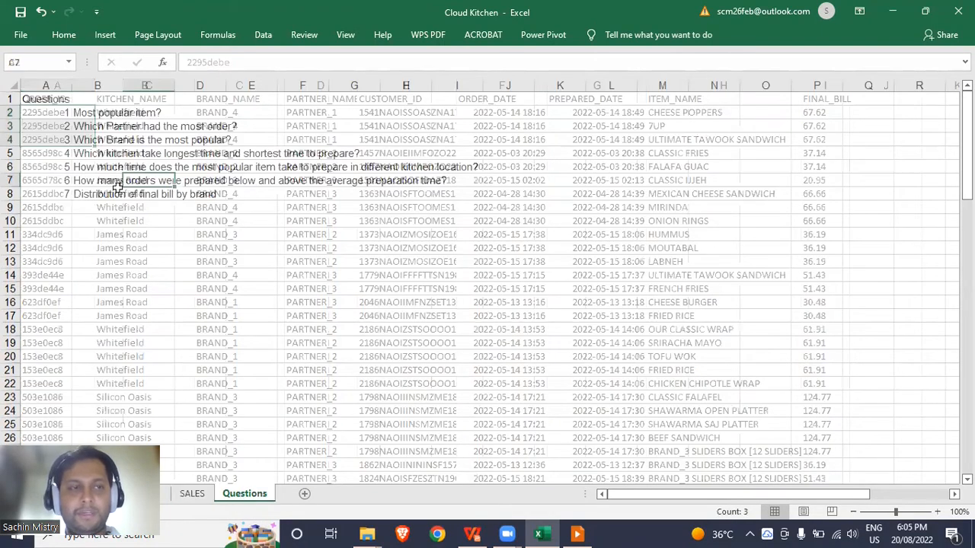
click(49, 112)
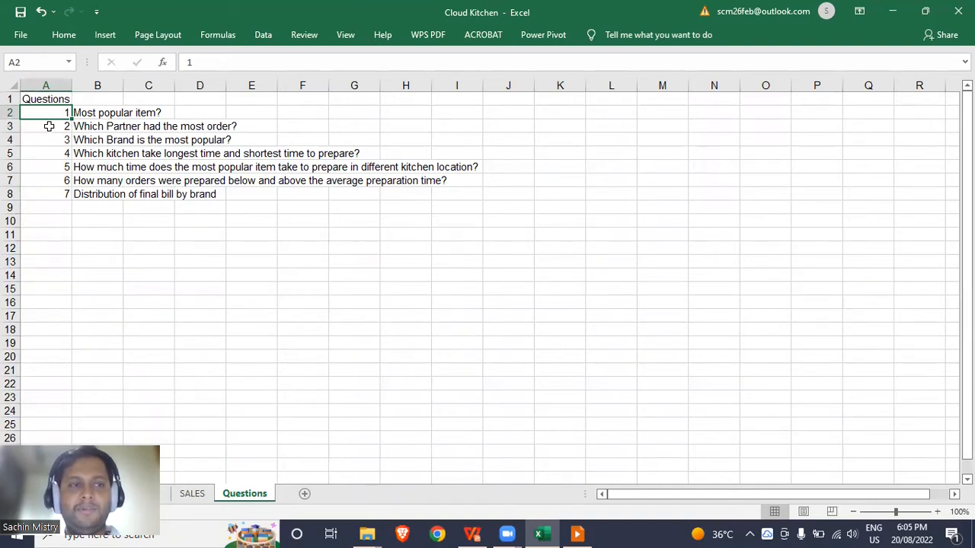
click(49, 127)
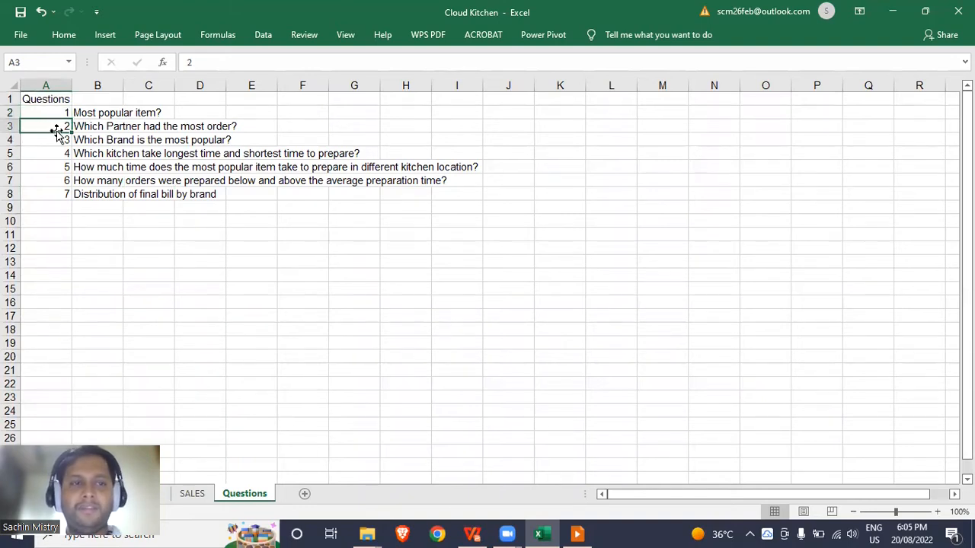
click(53, 143)
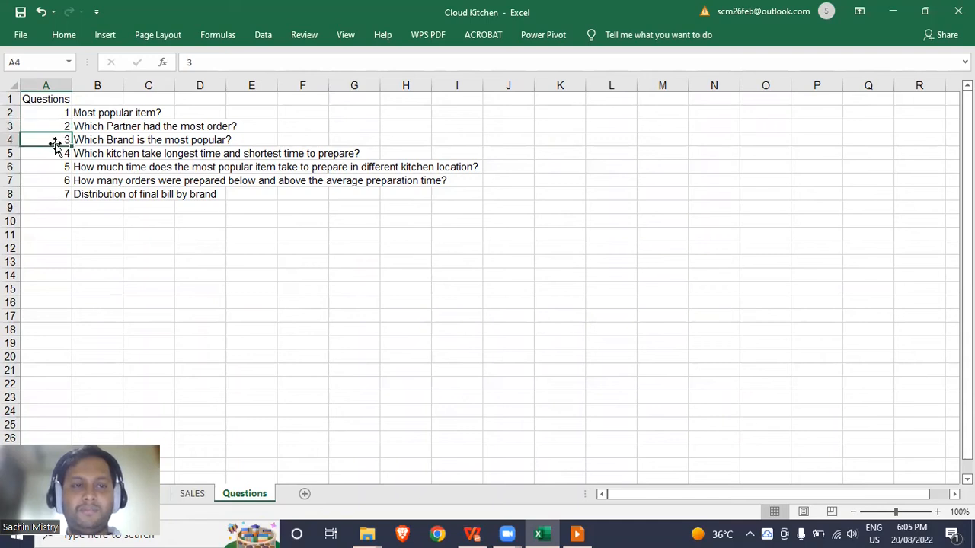
Examine the repeated order IDs and partner names in rows 2 to 4 of the SALES sheet
click(192, 493)
key(shift+Down)
key(shift+Down)
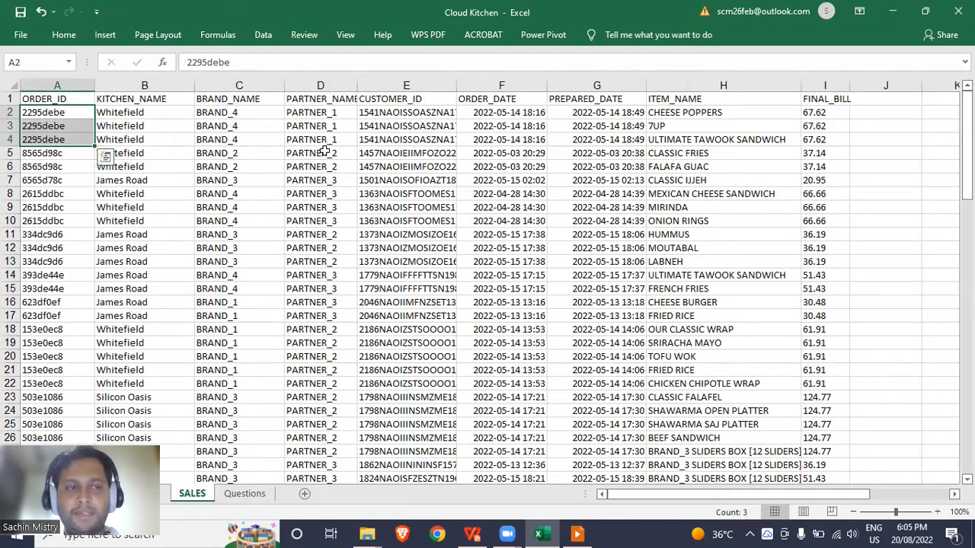
drag(336, 113, 326, 139)
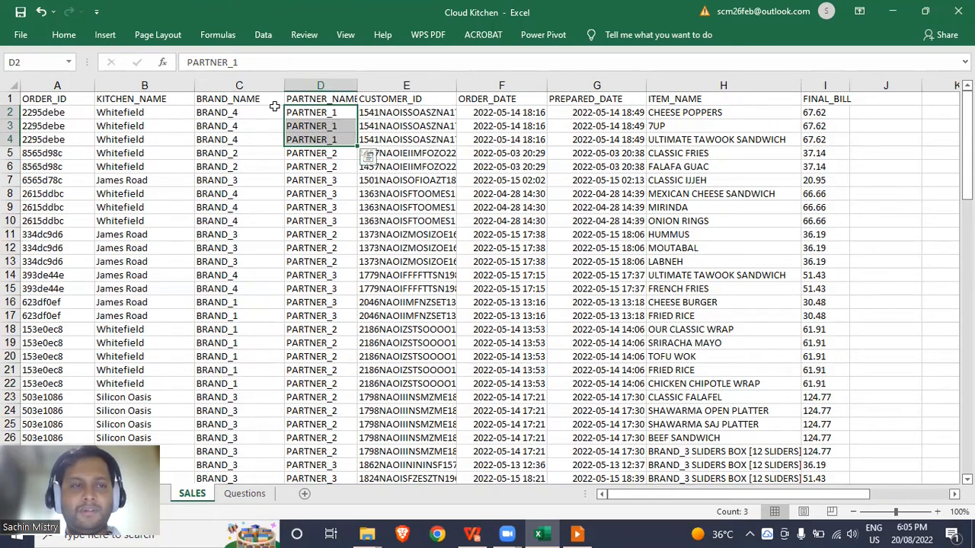
Try to copy the ORDER_ID and PARTNER_NAME columns while the partner cells D2:D4 are also selected
ctrl+click(76, 84)
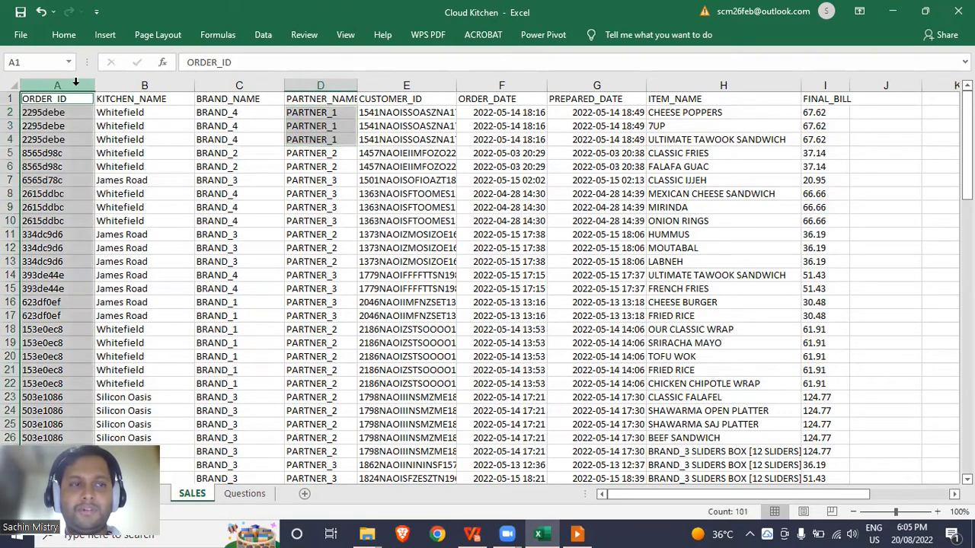
ctrl+click(312, 85)
key(ctrl+c)
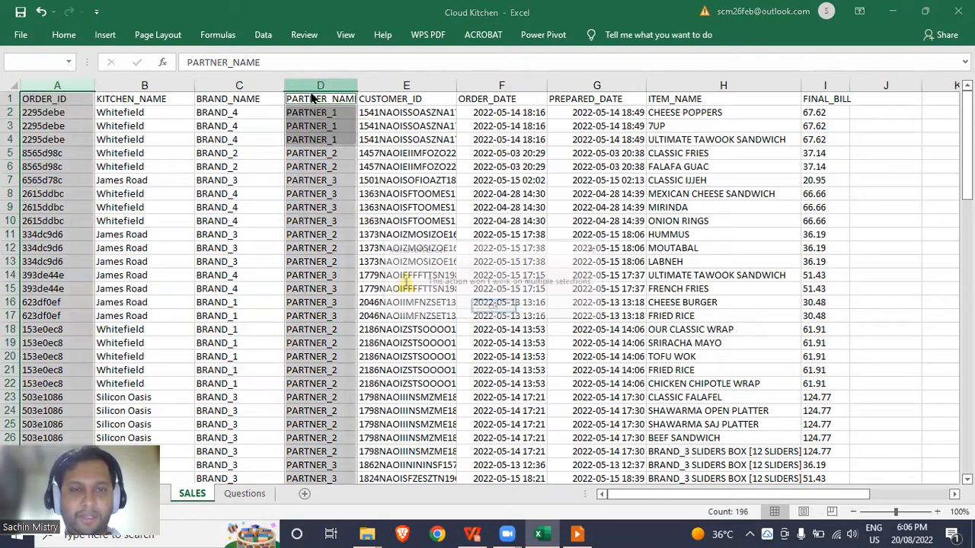
click(491, 306)
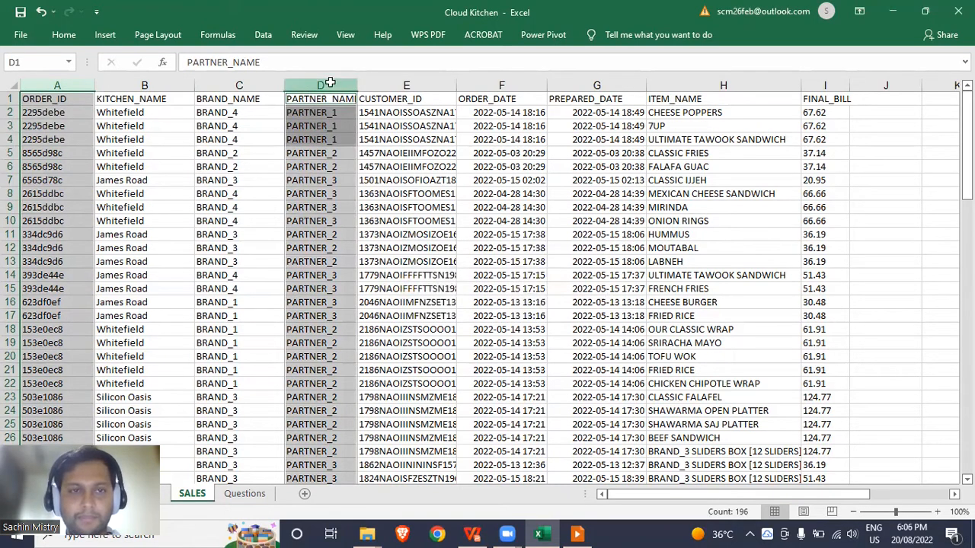
Copy the ORDER_ID and PARTNER_NAME columns from the SALES sheet into a new sheet, starting at A1
click(328, 84)
ctrl+click(77, 84)
key(ctrl+c)
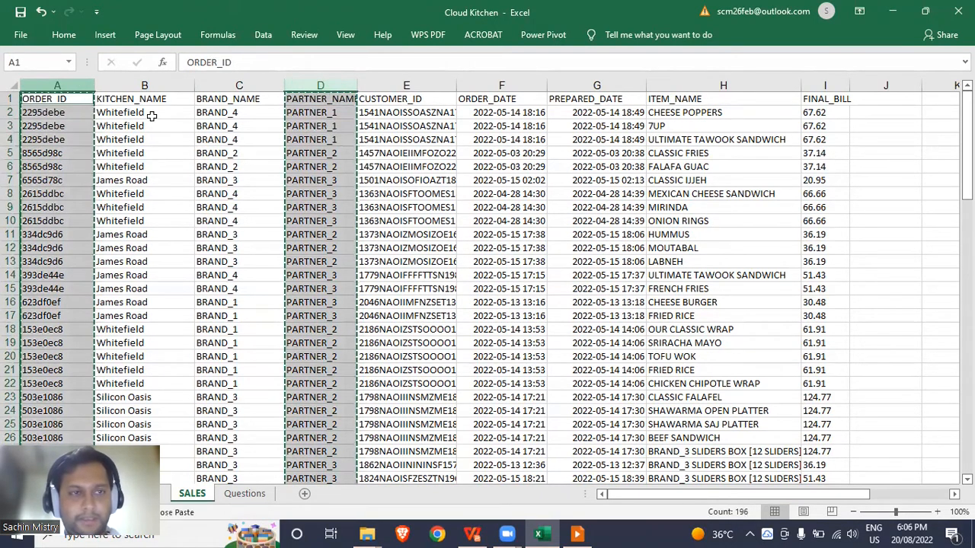
click(304, 493)
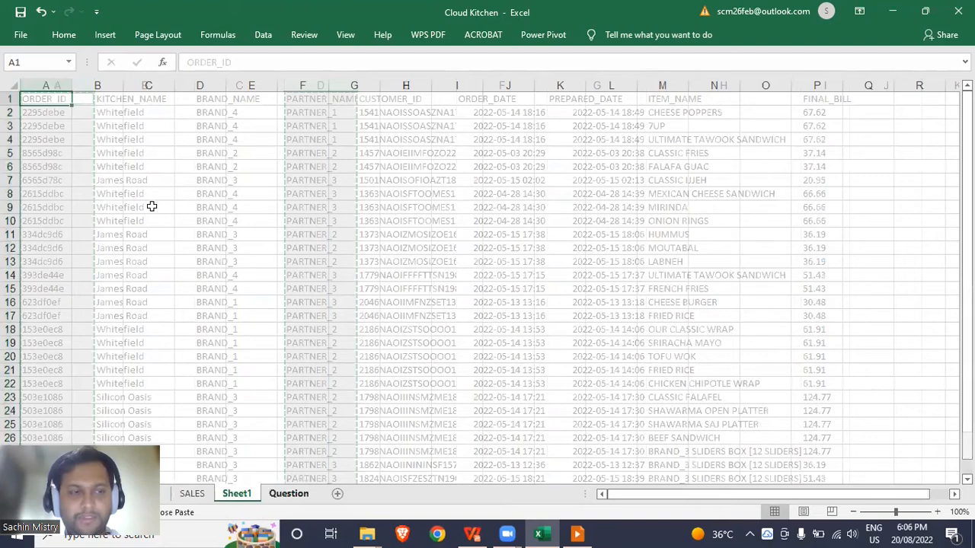
key(ctrl+v)
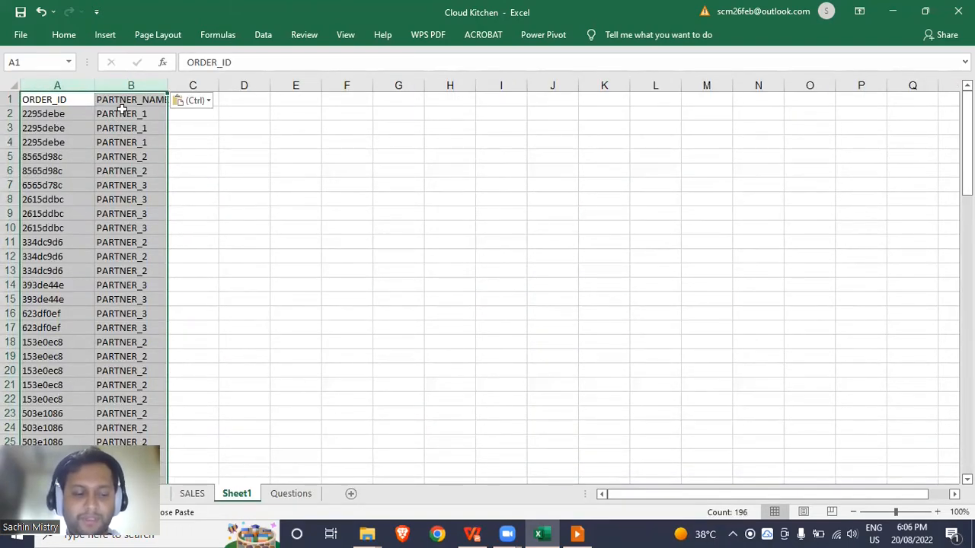
Remove the duplicate rows from the pasted ORDER_ID and PARTNER_NAME columns
key(alt)
key(a)
key(m)
click(533, 309)
click(505, 306)
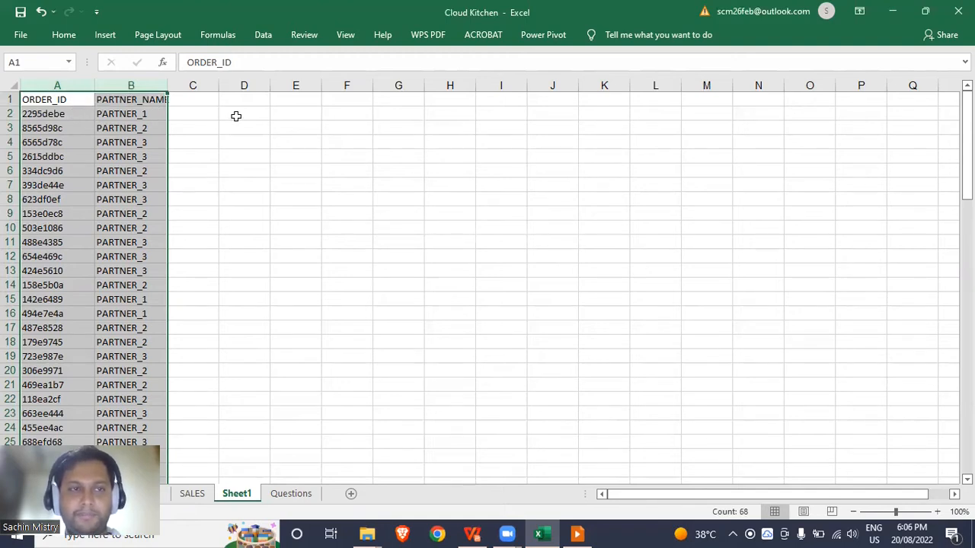
Copy the PARTNER_NAME column from column B into column D of Sheet1
click(146, 86)
key(ctrl+c)
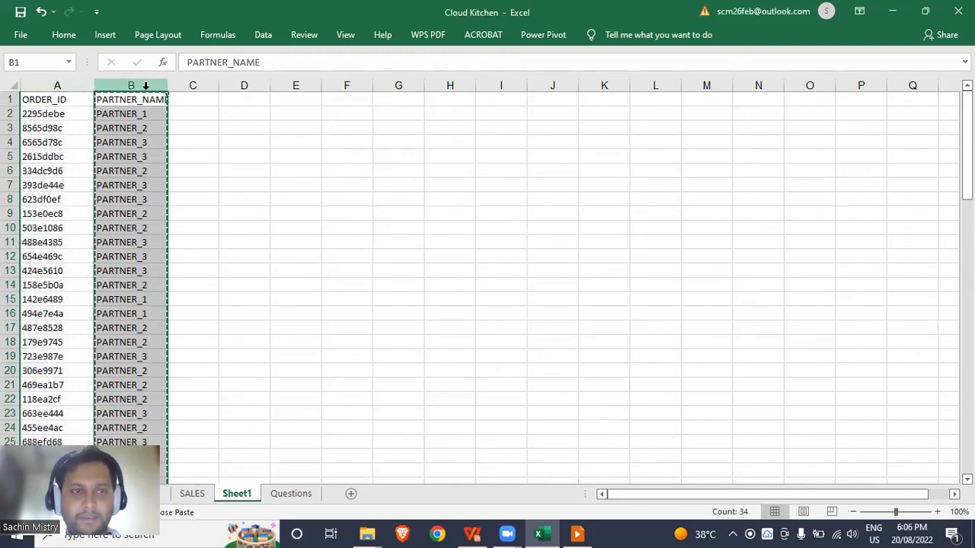
click(244, 84)
key(ctrl+v)
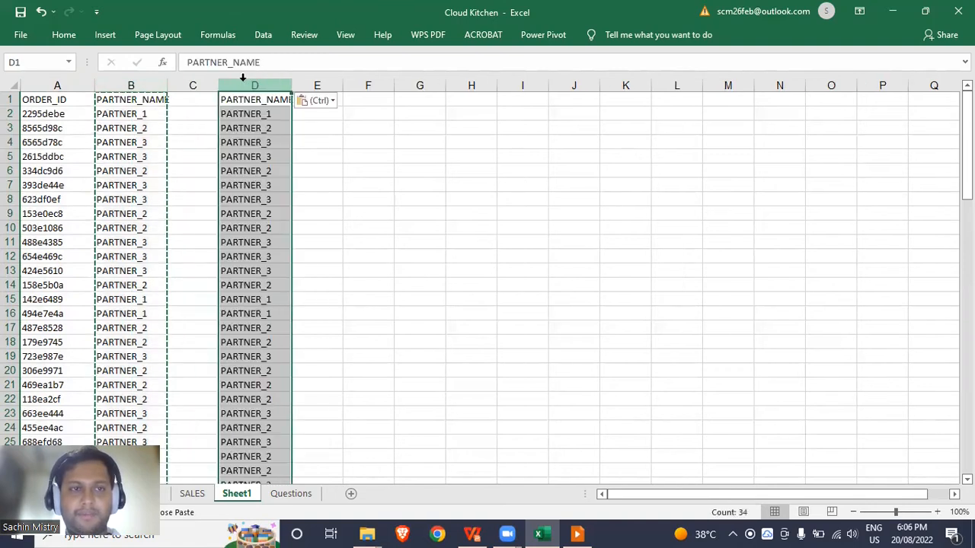
Remove the duplicates from column D to leave a list of unique partner names
key(alt+a)
key(m)
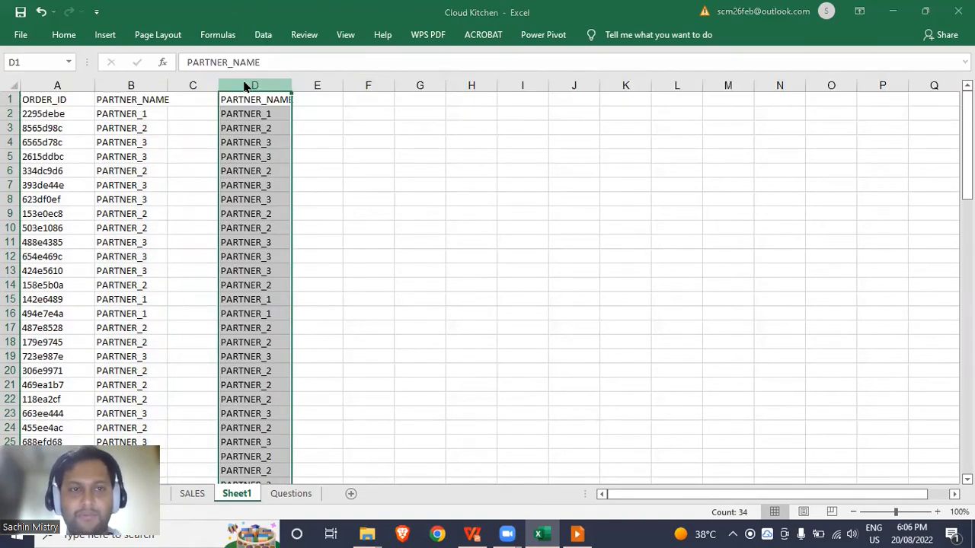
key(Tab)
key(Tab)
key(Tab)
key(Tab)
key(Return)
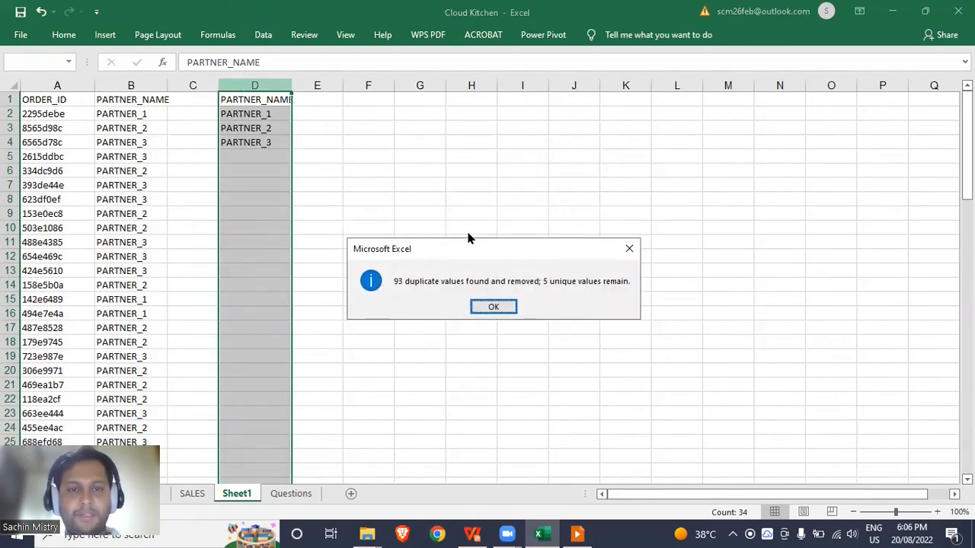
click(485, 306)
Enter =COUNTIF(B:B,D2) in cell E2 to count the orders of PARTNER_1
click(320, 114)
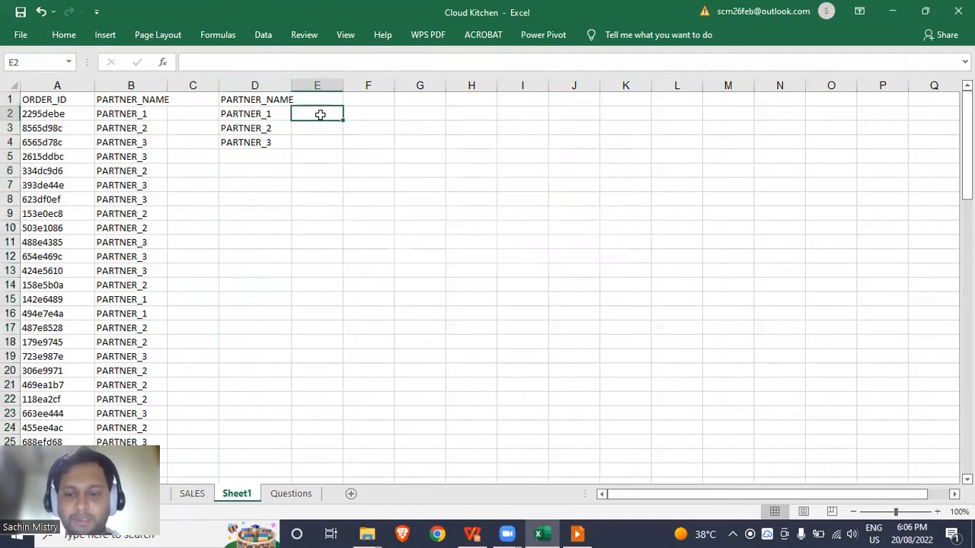
text(=counti)
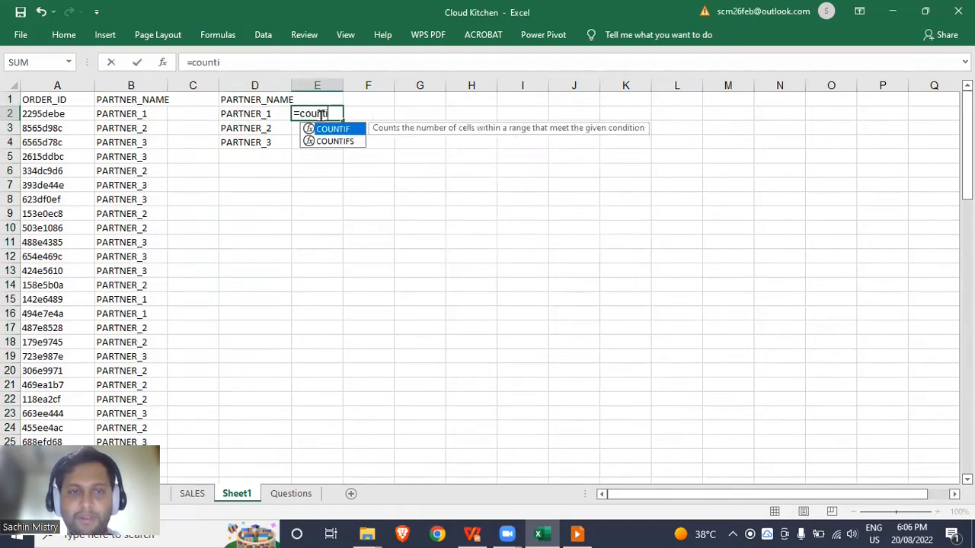
key(Tab)
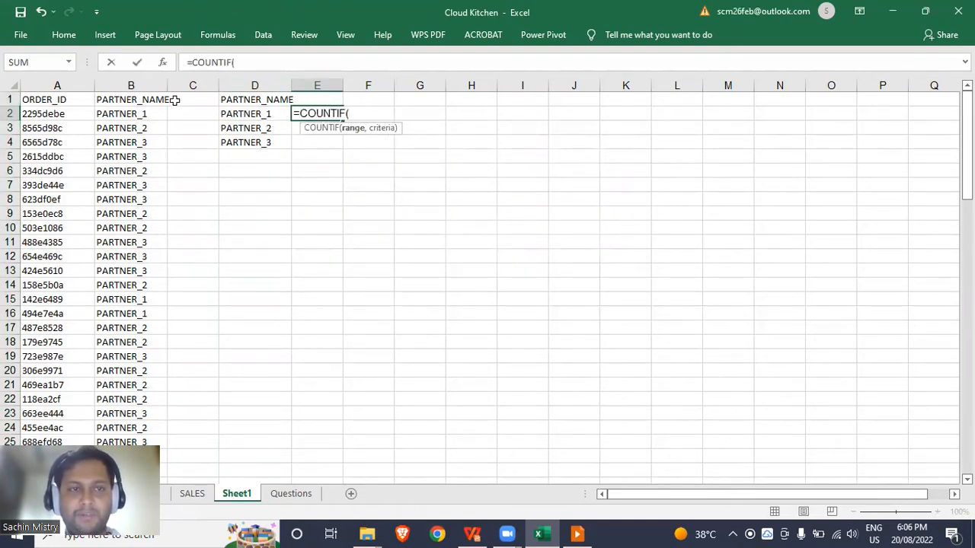
click(154, 80)
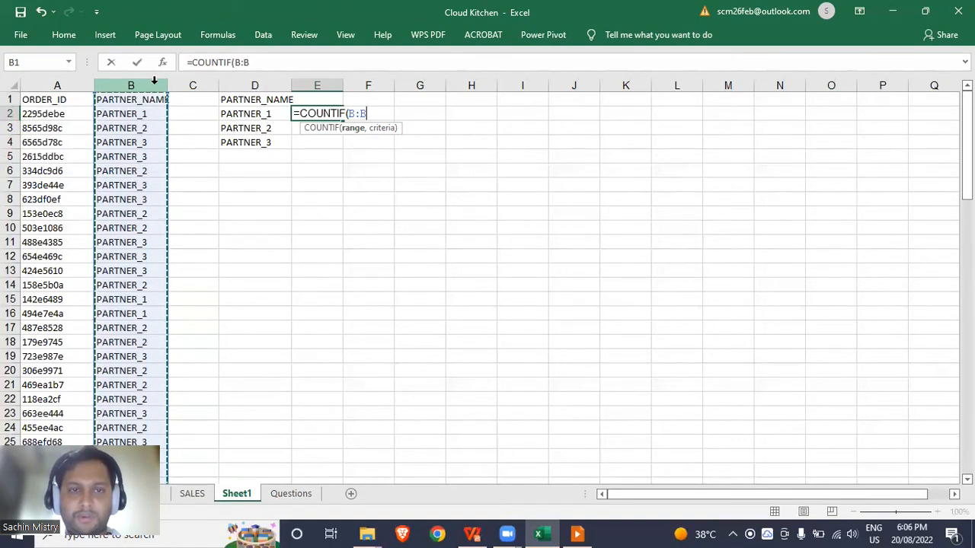
text(,)
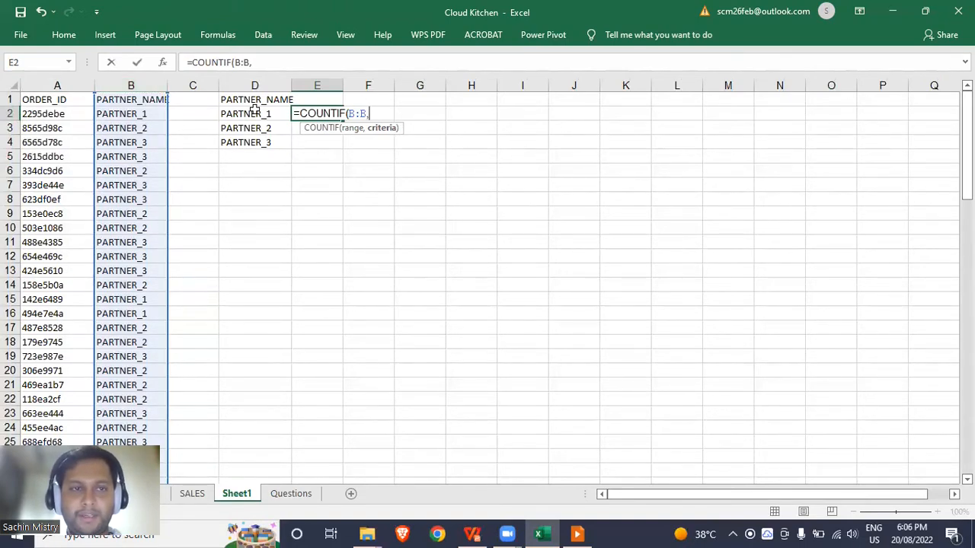
click(256, 109)
key(ctrl+Return)
Copy the COUNTIF formula from E2 to E3:E4 to count the orders of PARTNER_2 and PARTNER_3
key(ctrl+c)
key(Down)
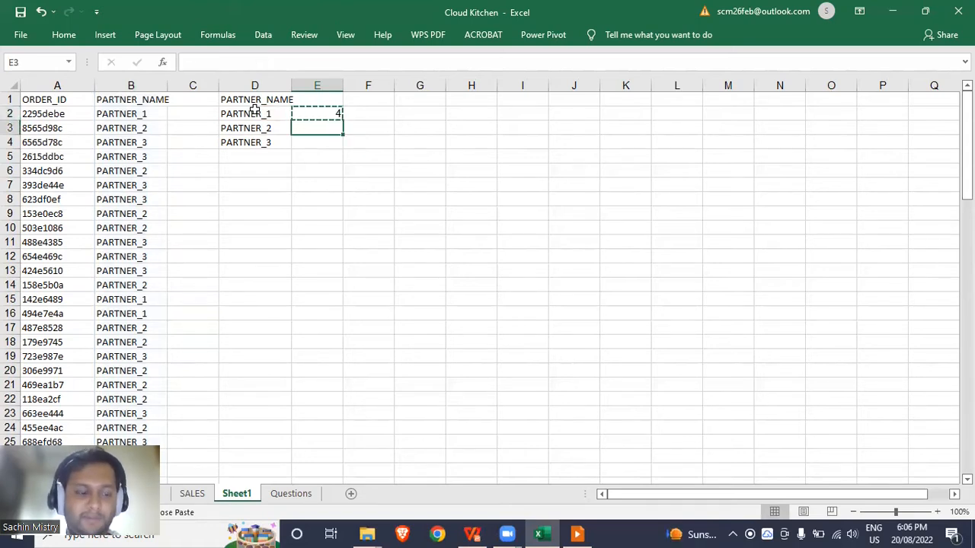
key(shift+Down)
key(ctrl+v)
key(Down)
key(Escape)
key(Up)
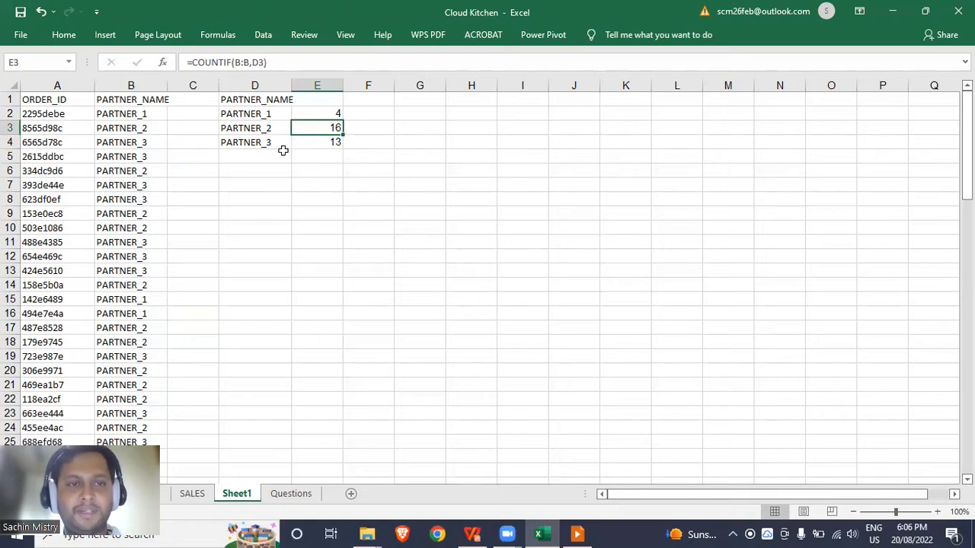
Compare the order counts of PARTNER_2 and PARTNER_3 in the summary
click(266, 130)
click(271, 142)
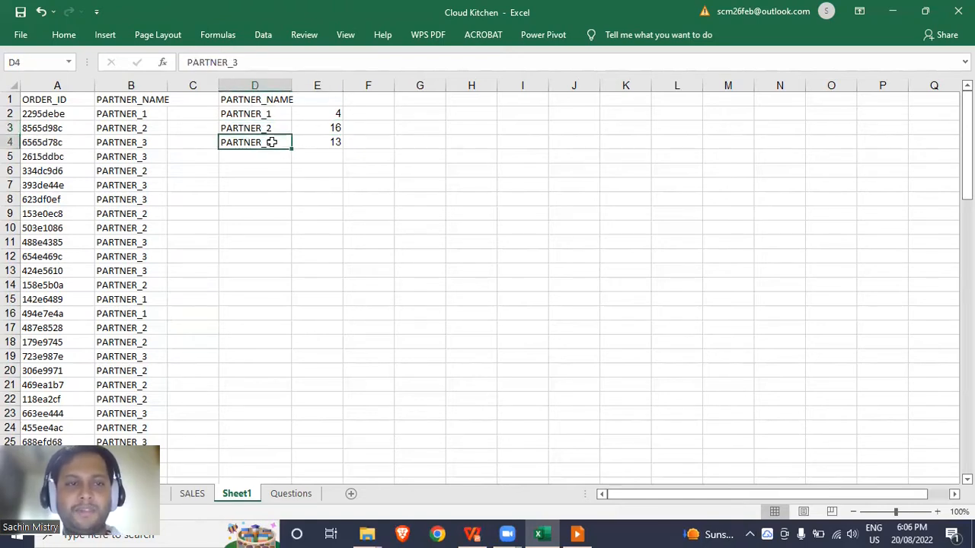
click(329, 128)
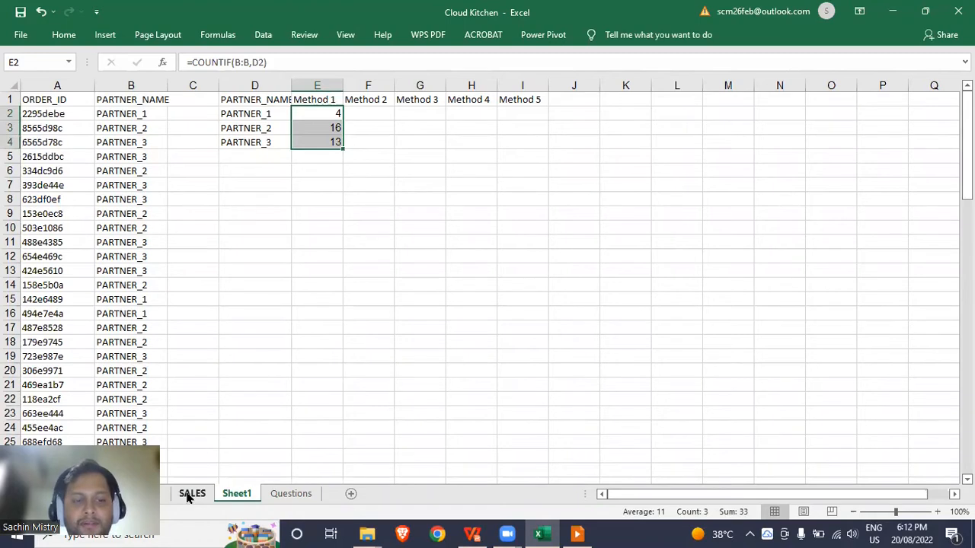
Create a PivotTable from the SALES data range A1:I98, placed at cell K3 of Sheet1
click(189, 495)
click(110, 313)
key(Left)
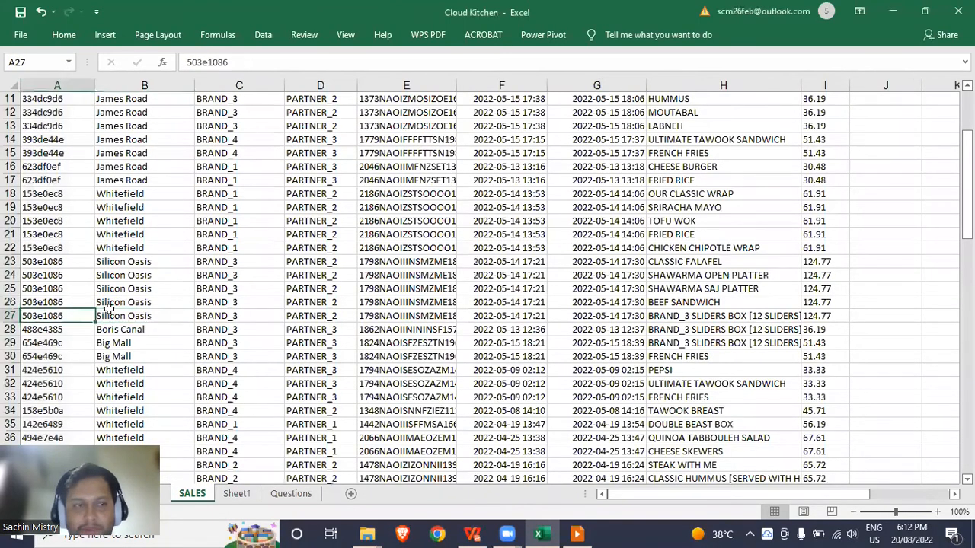
key(ctrl+Home)
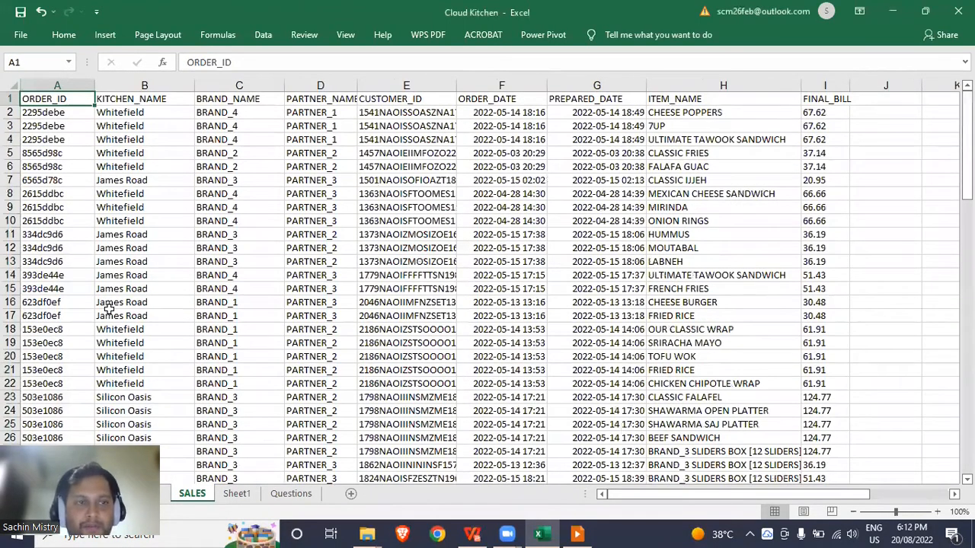
key(ctrl+shift+End)
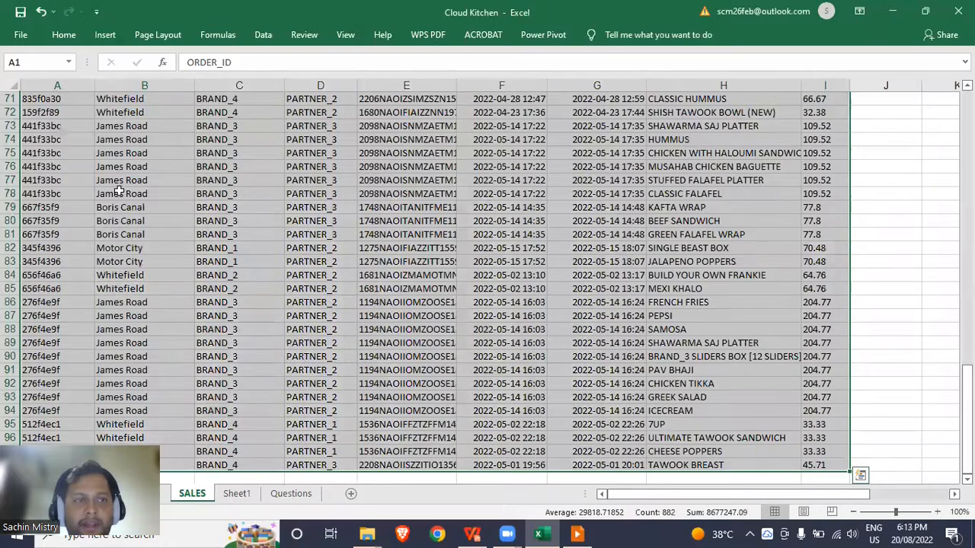
click(105, 35)
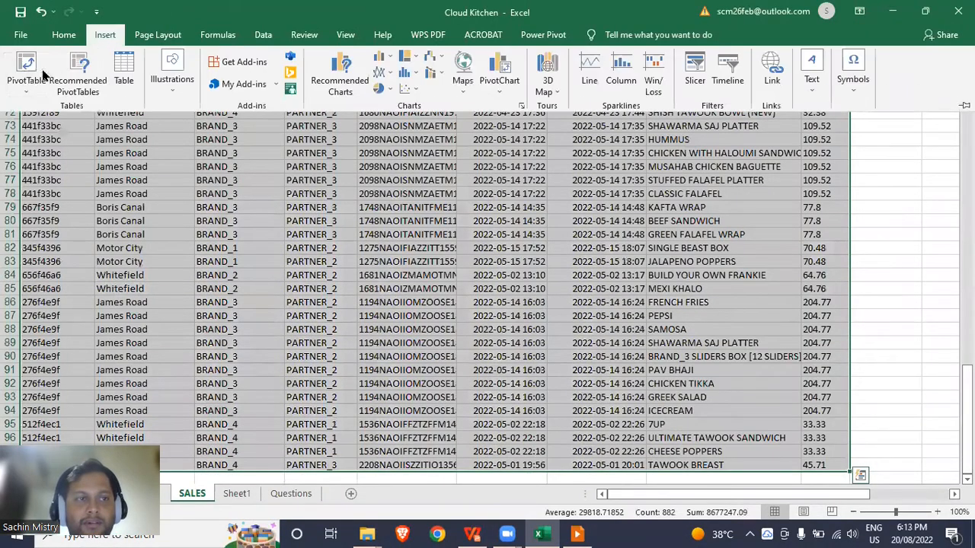
click(27, 70)
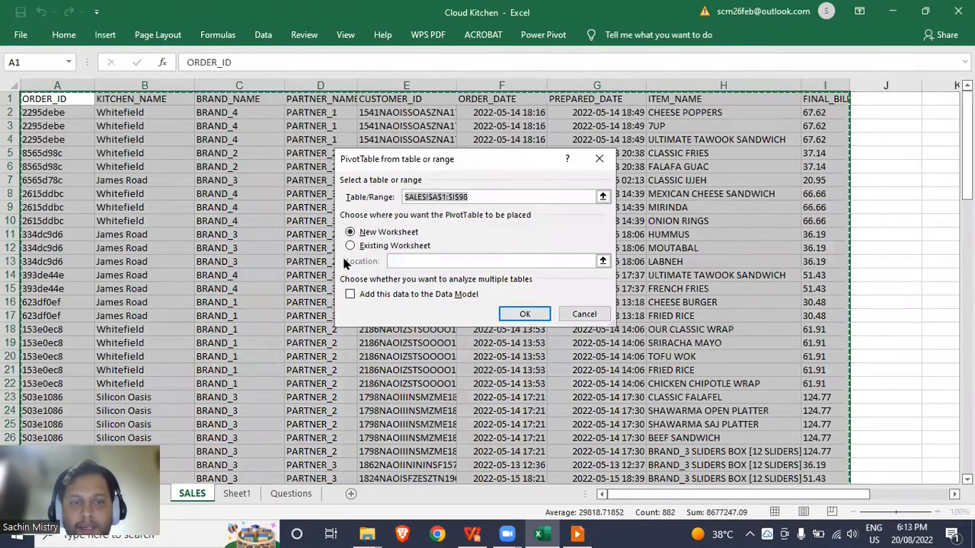
click(351, 246)
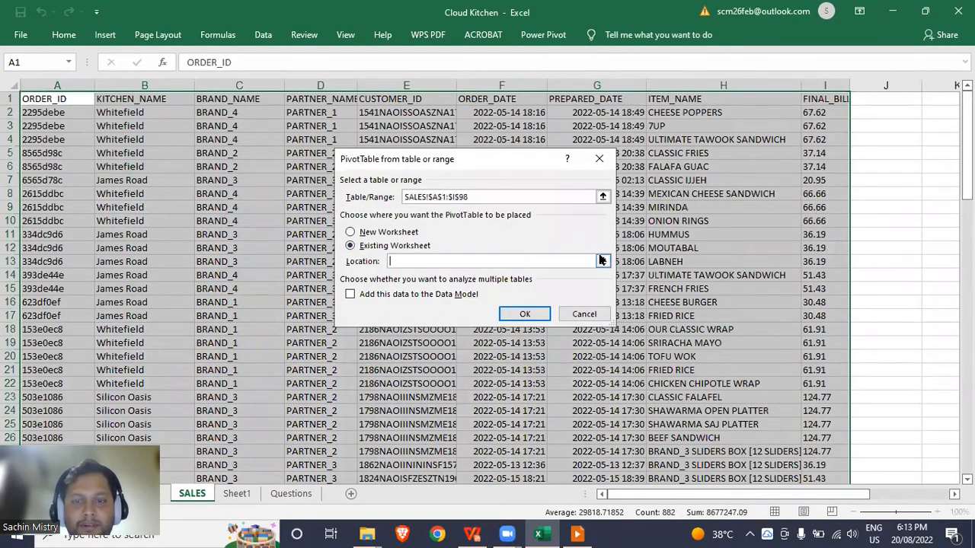
click(242, 497)
click(640, 126)
key(Return)
key(Return)
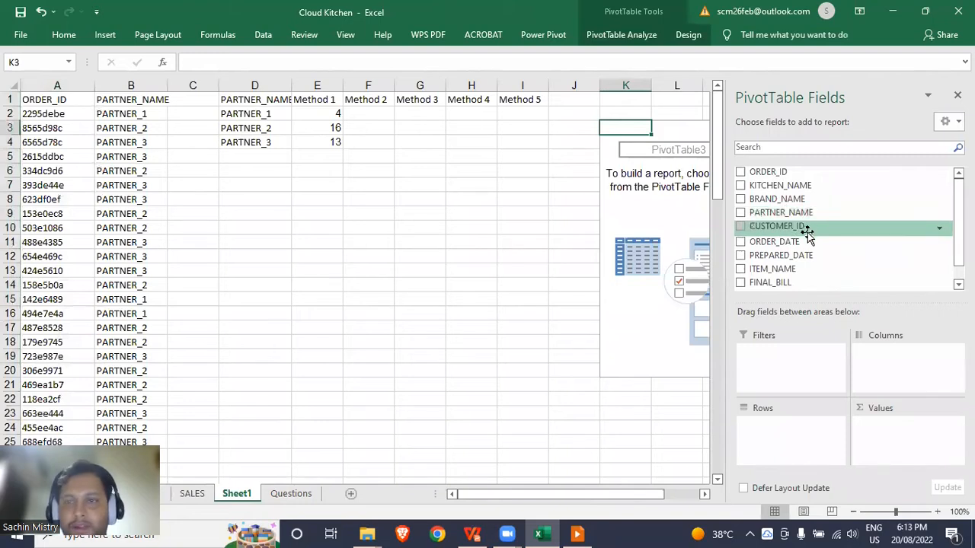
Set PARTNER_NAME and ORDER_ID as the PivotTable rows and add the count of ORDER_ID as values
drag(801, 219, 807, 428)
drag(758, 171, 797, 450)
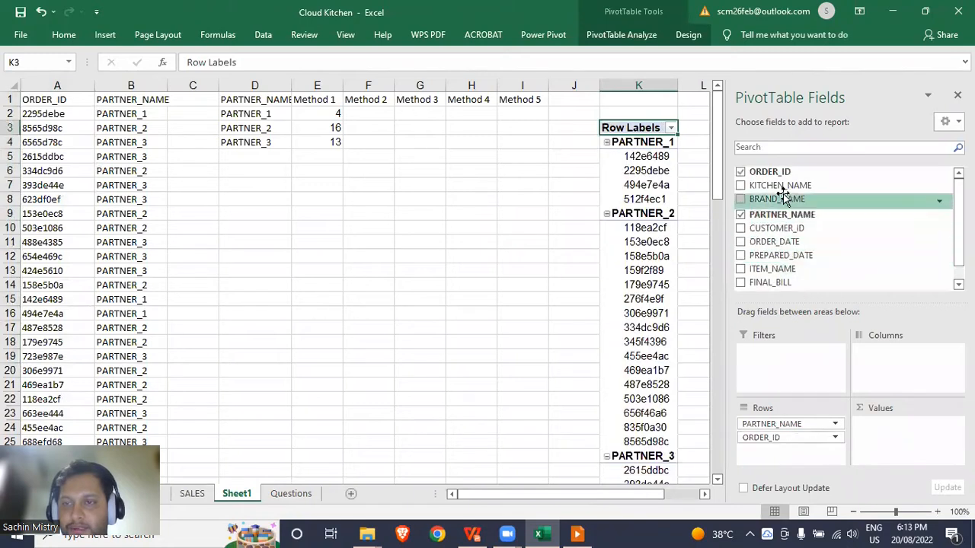
drag(769, 172, 926, 435)
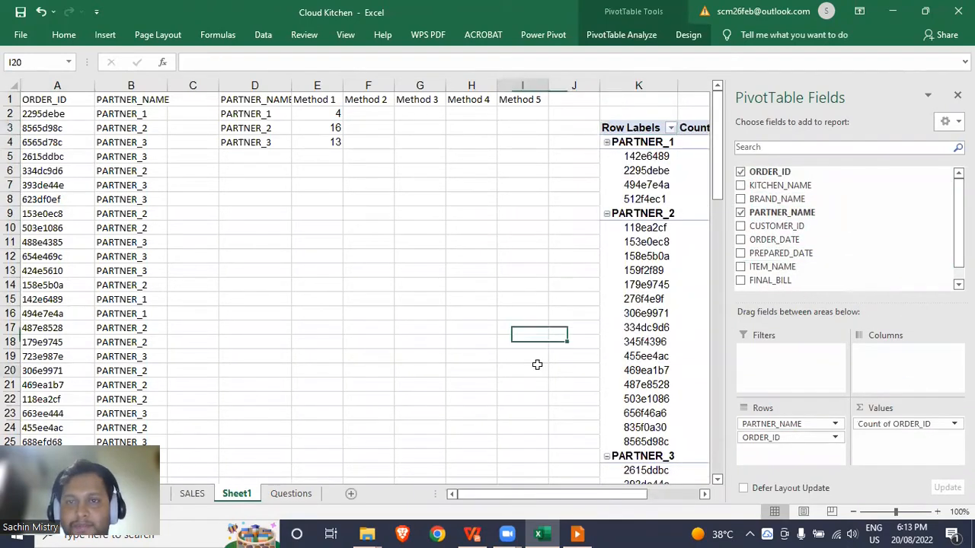
Examine the PivotTable's order counts per partner and the unique order IDs listed under PARTNER_1
click(537, 364)
key(Right)
key(Right)
key(Right)
key(Right)
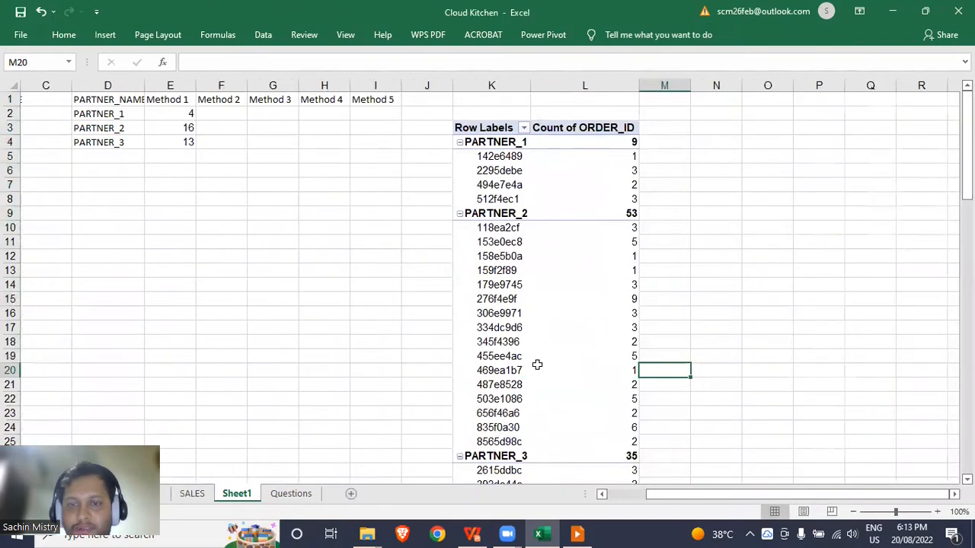
click(684, 194)
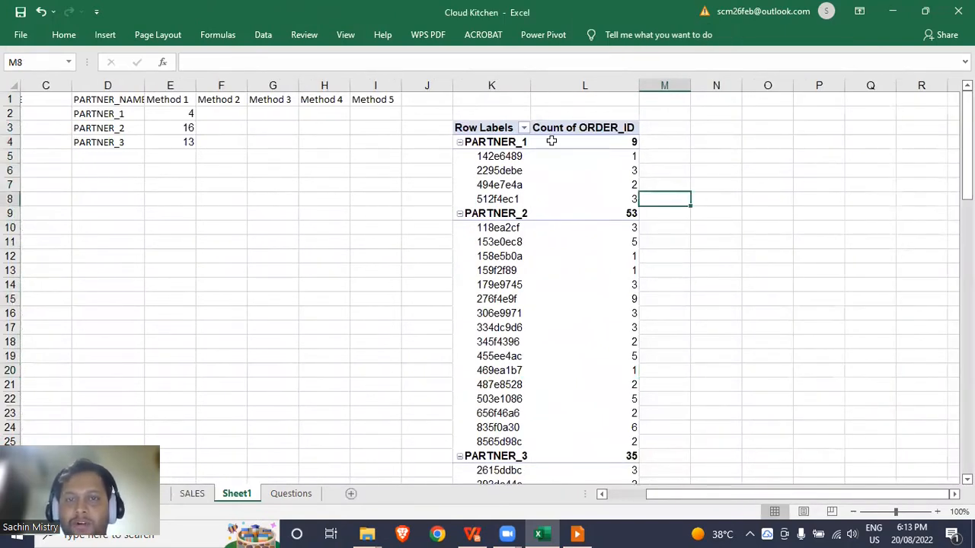
click(497, 142)
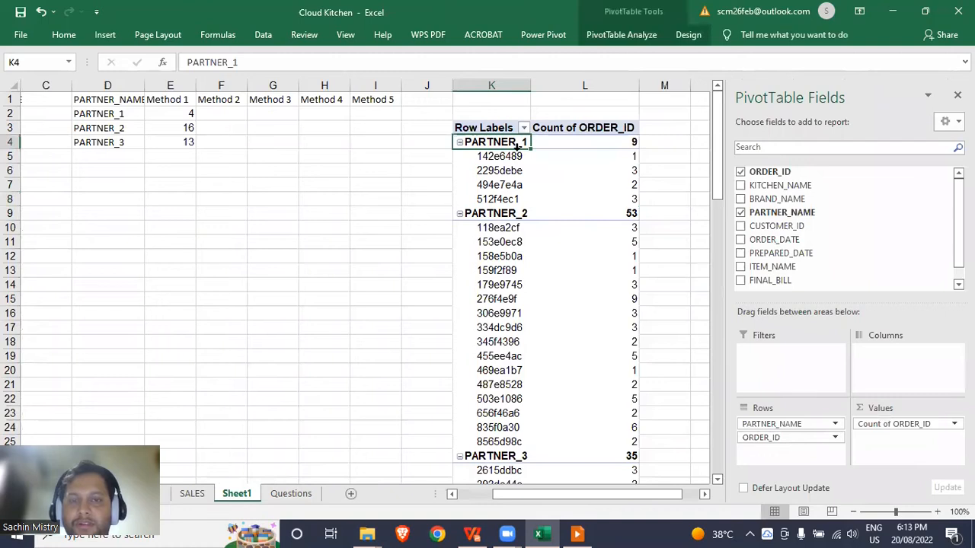
drag(504, 157, 504, 197)
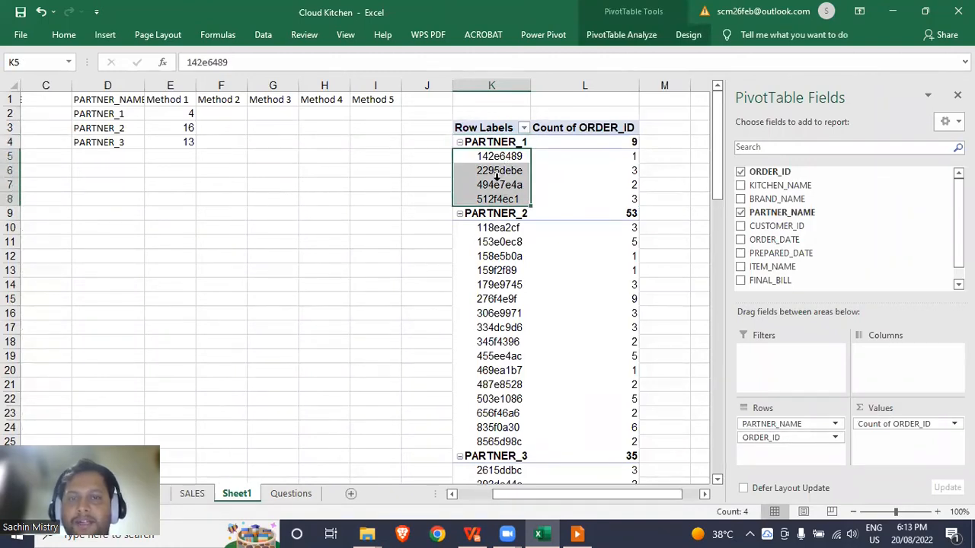
Show the PivotTable in tabular form and repeat all item labels
click(689, 36)
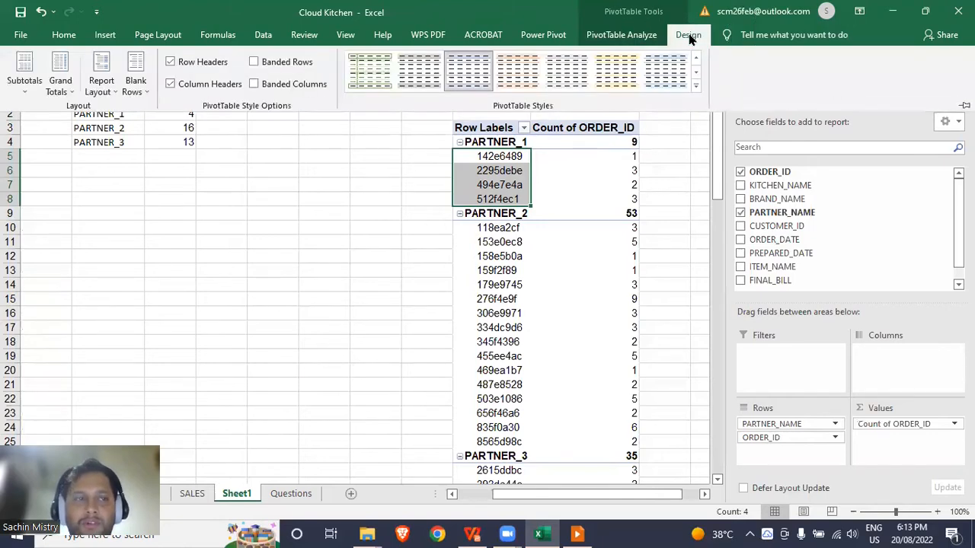
click(107, 86)
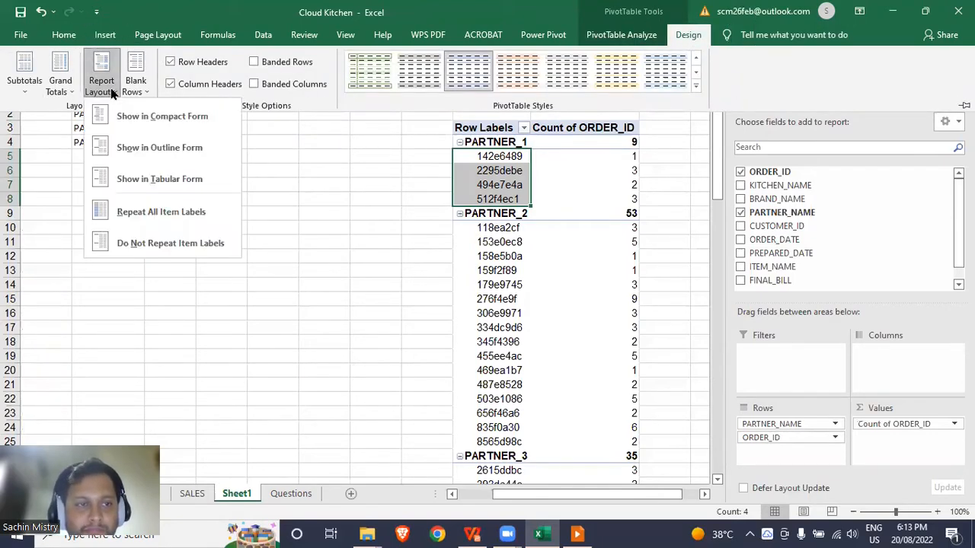
click(139, 183)
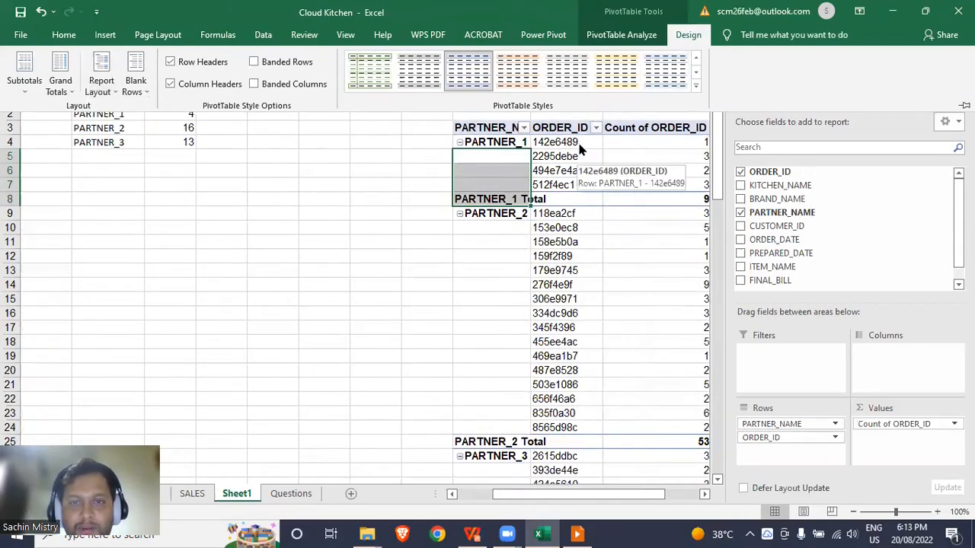
click(108, 95)
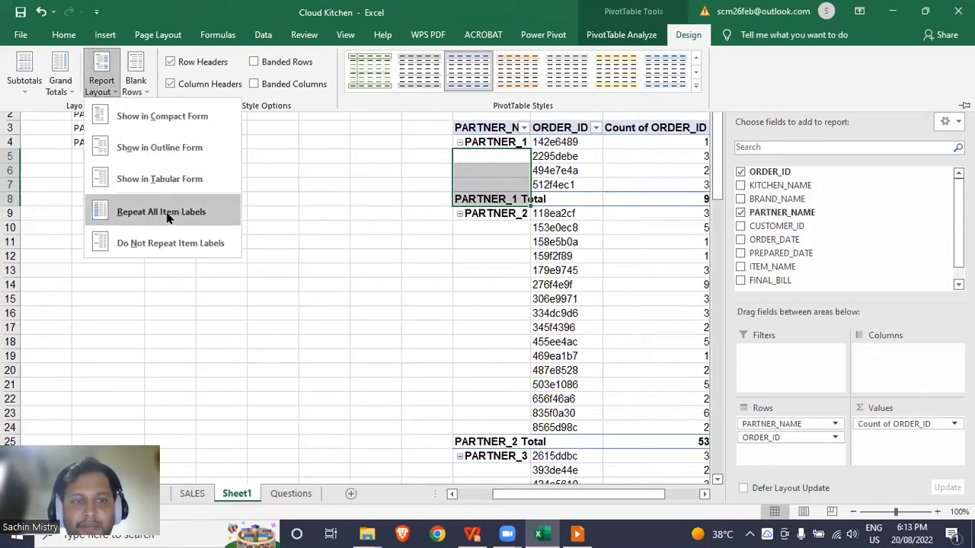
click(168, 216)
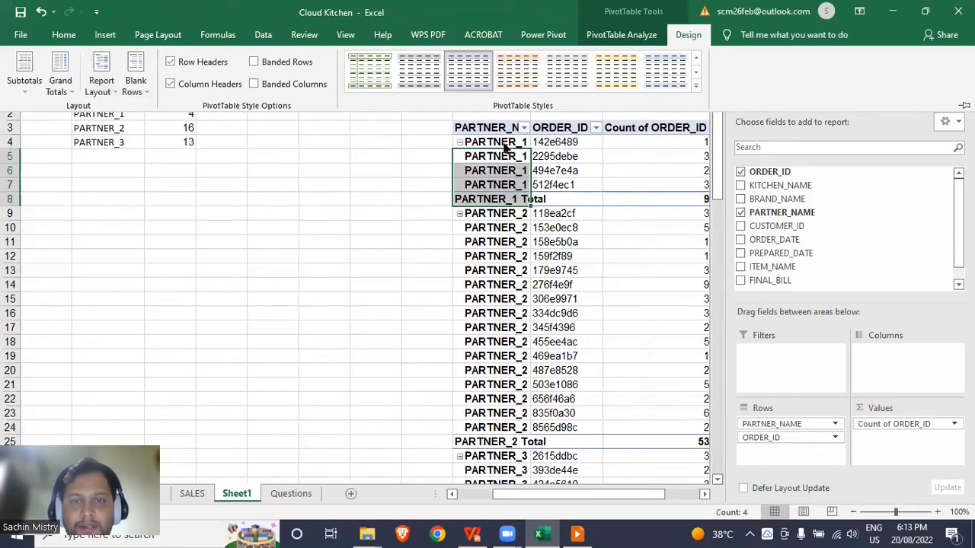
click(383, 191)
click(384, 192)
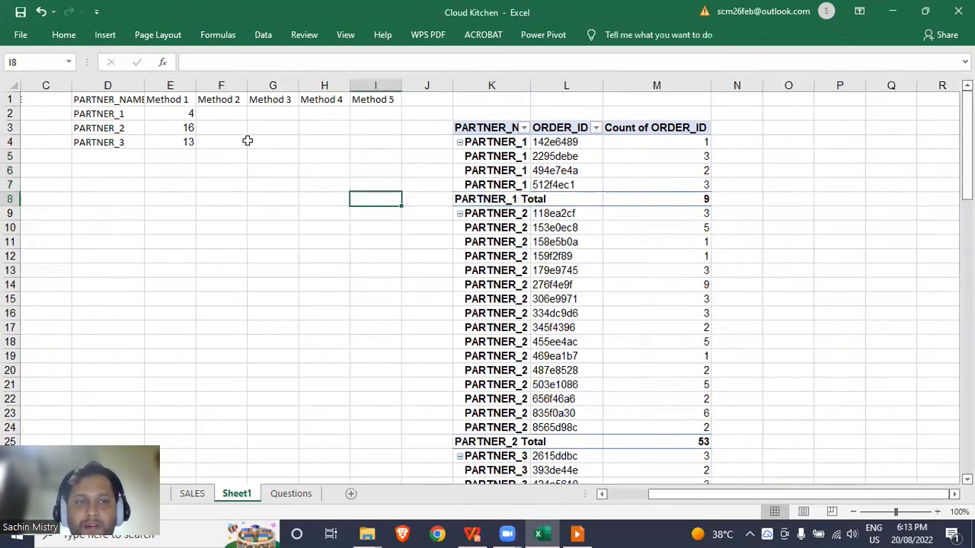
Enter =COUNTIF(K:K,D2) in cell F2 under Method 2 to count PARTNER_1's orders in the PivotTable
click(249, 142)
key(Left)
key(Up)
key(Up)
key(Up)
key(Down)
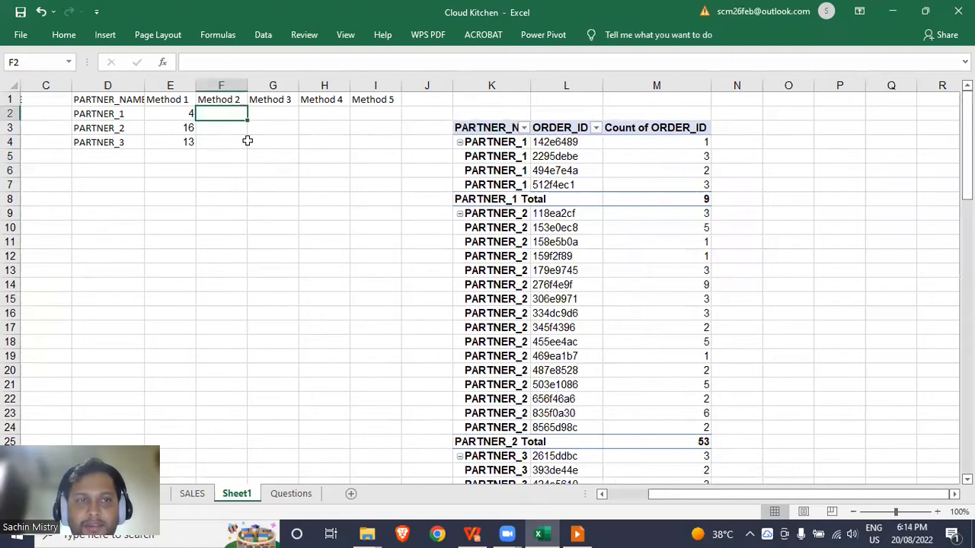
text(=)
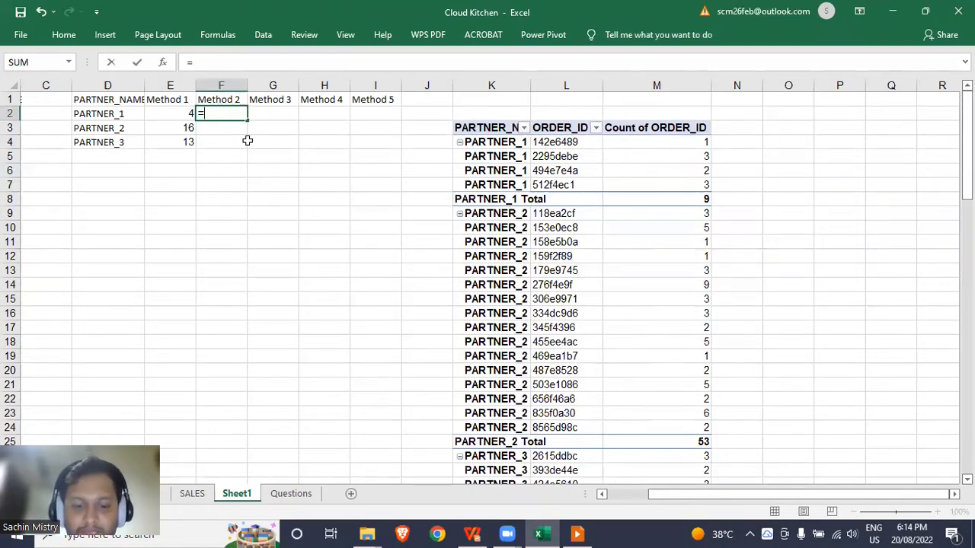
text(coun)
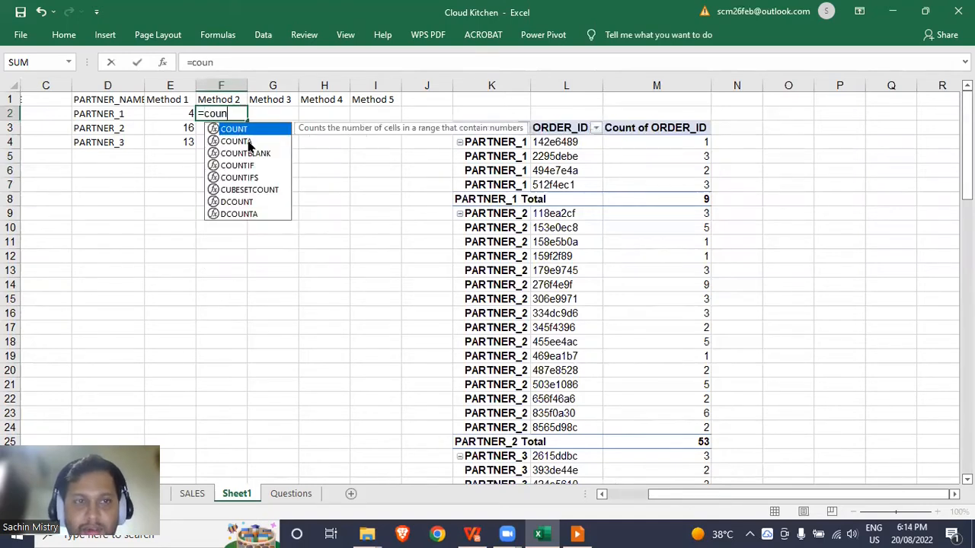
text(tif)
key(Tab)
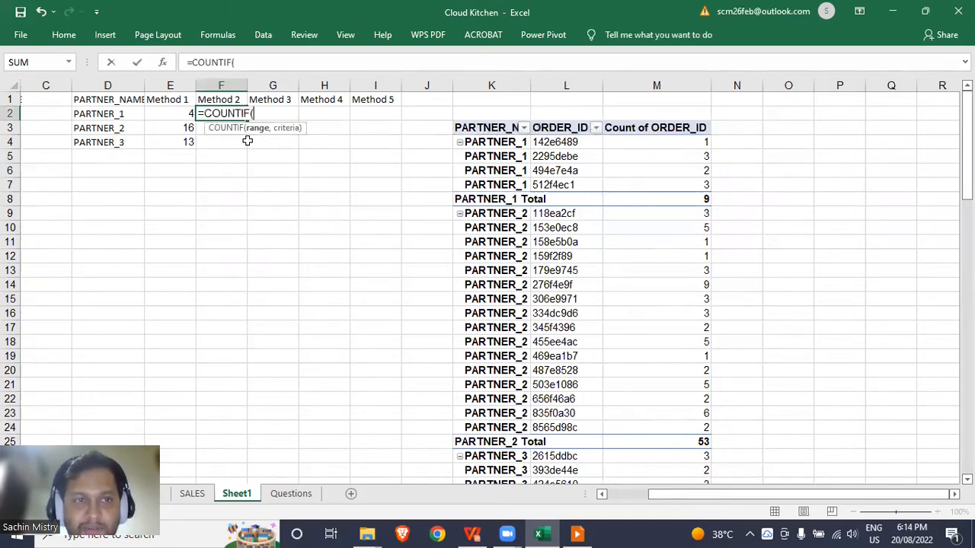
click(480, 84)
text(,)
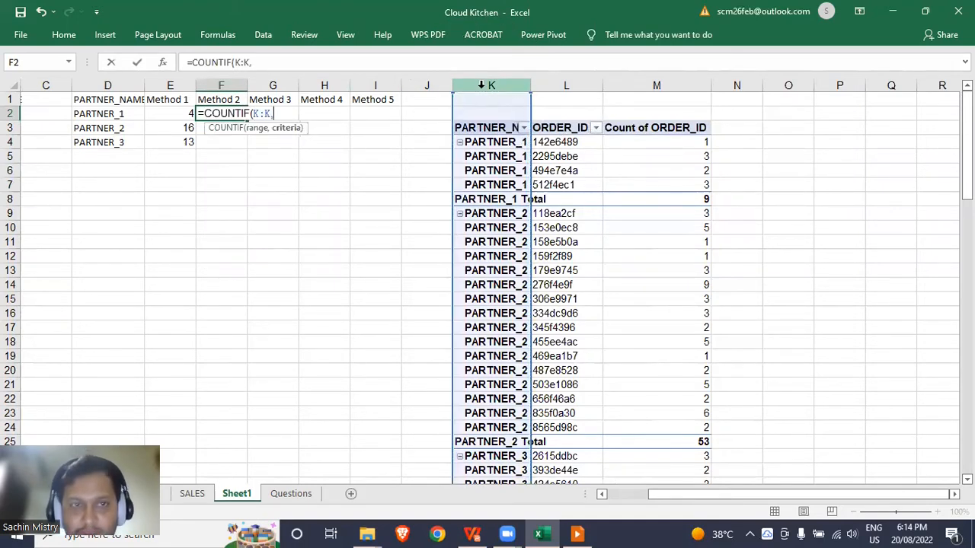
click(121, 114)
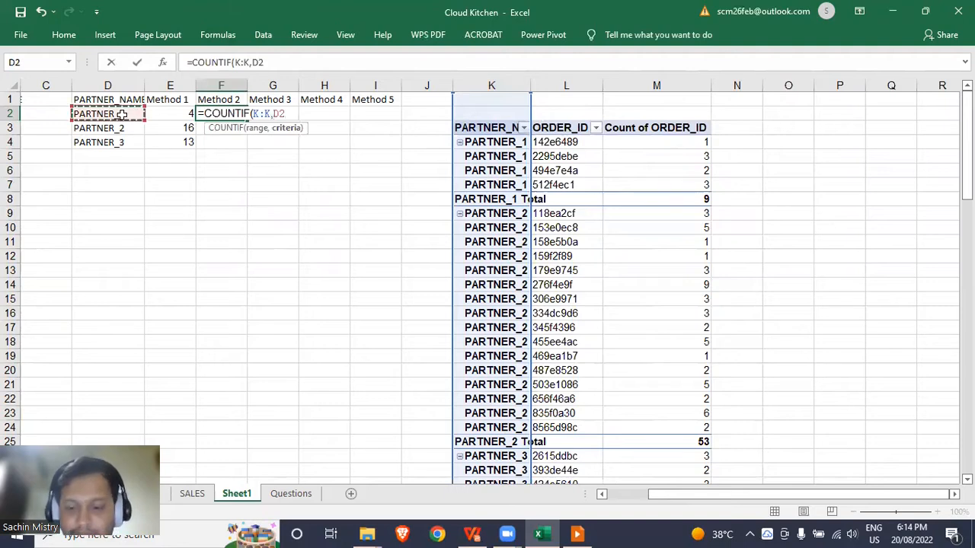
key(Return)
Copy the COUNTIF formula from F2 to F3:F4 for PARTNER_2 and PARTNER_3
key(Up)
key(ctrl+c)
key(Down)
key(shift+Down)
key(ctrl+v)
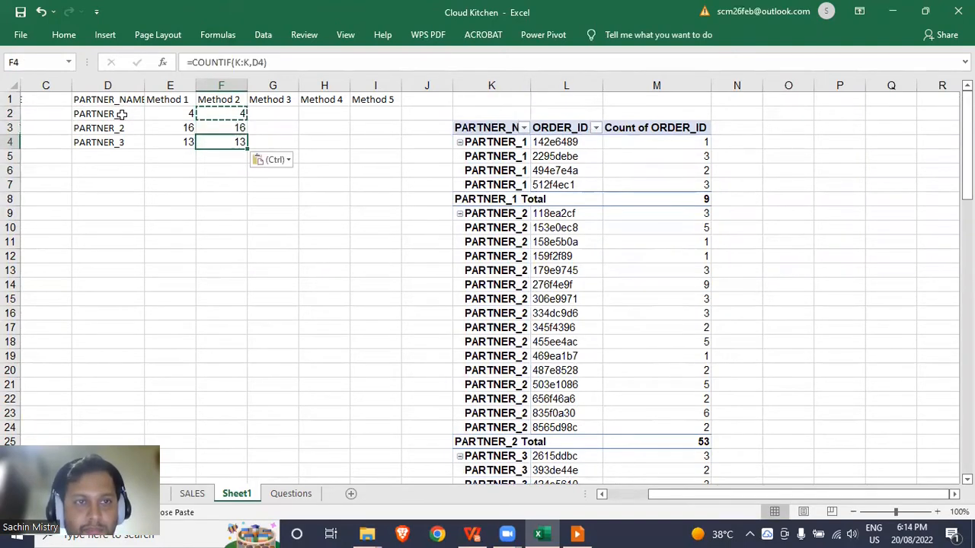
key(Escape)
key(Up)
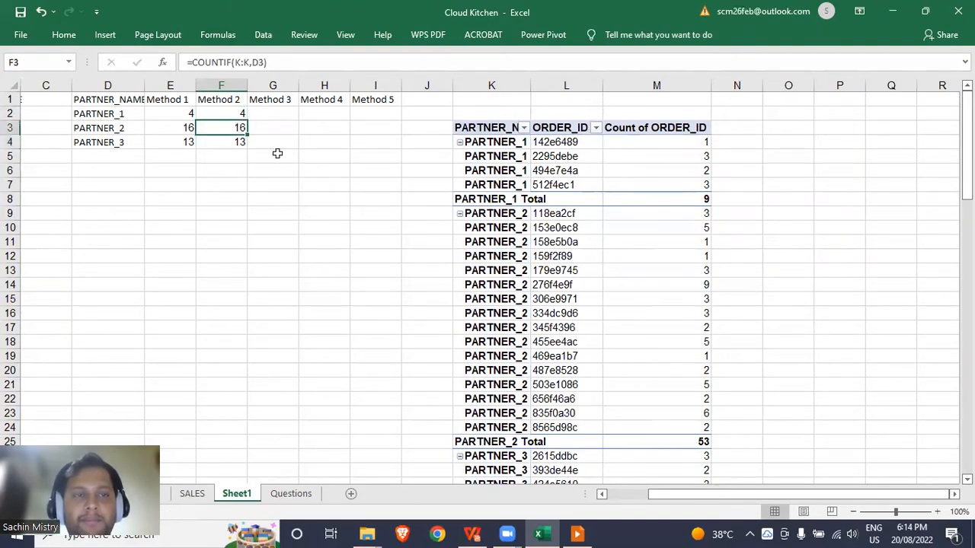
Add the column header "Unique flag" in cell J1 of the SALES sheet
click(281, 111)
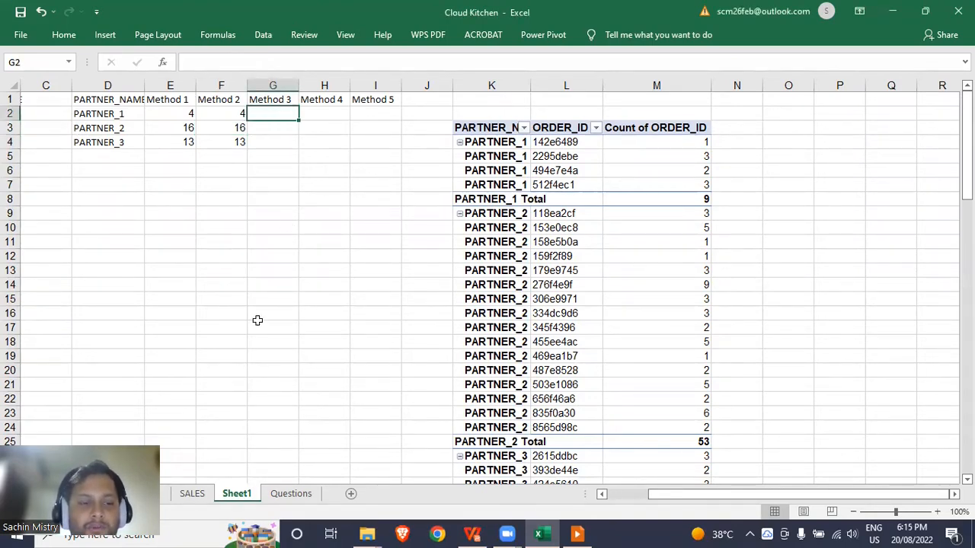
click(192, 493)
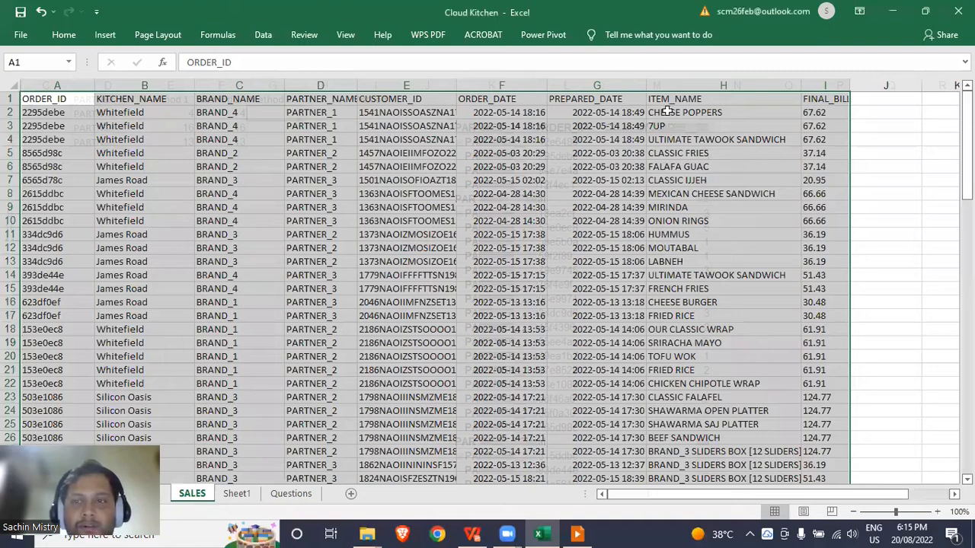
click(701, 112)
key(Up)
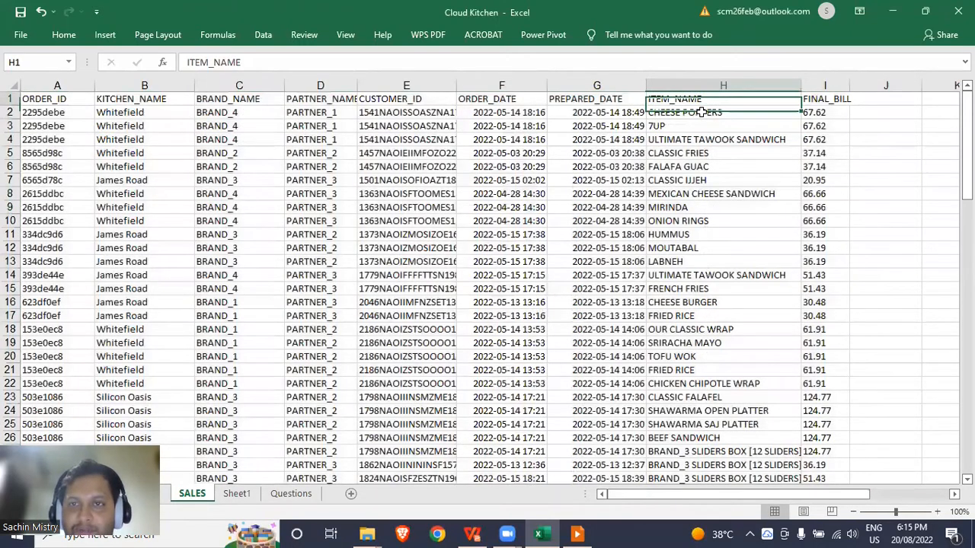
key(Right)
key(Right)
text(Uniqu)
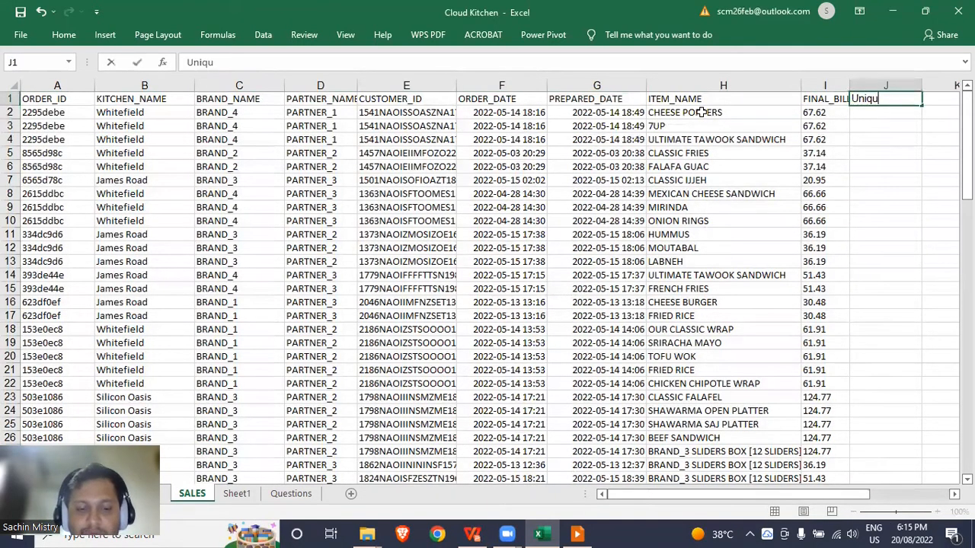
text(e flag)
key(Return)
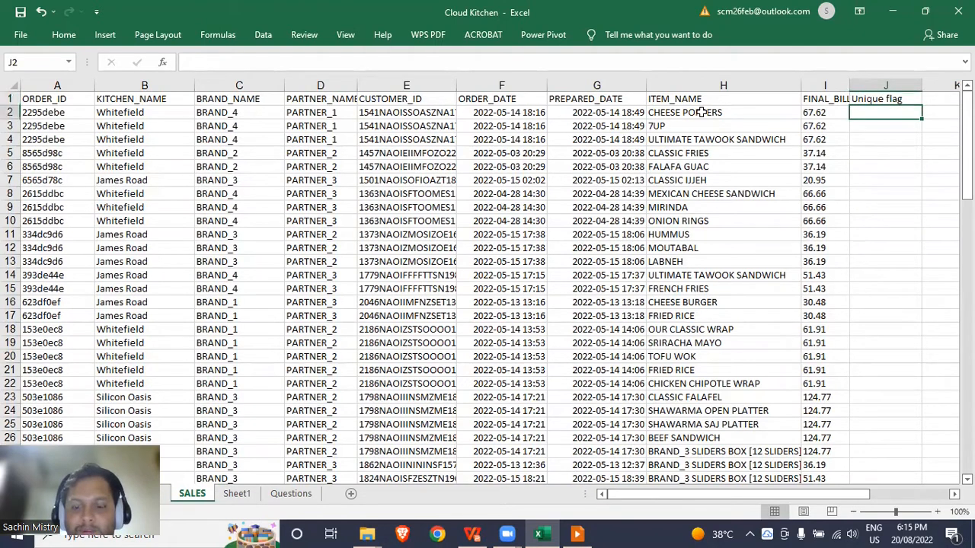
Add filters to the SALES header row and sort the data by ORDER_ID from A to Z
key(Up)
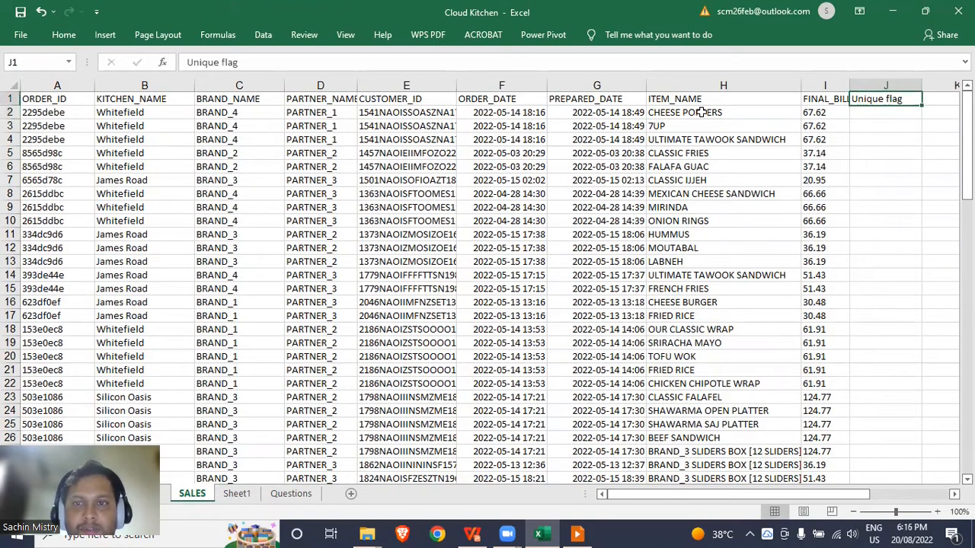
key(ctrl+shift+l)
key(ctrl+Home)
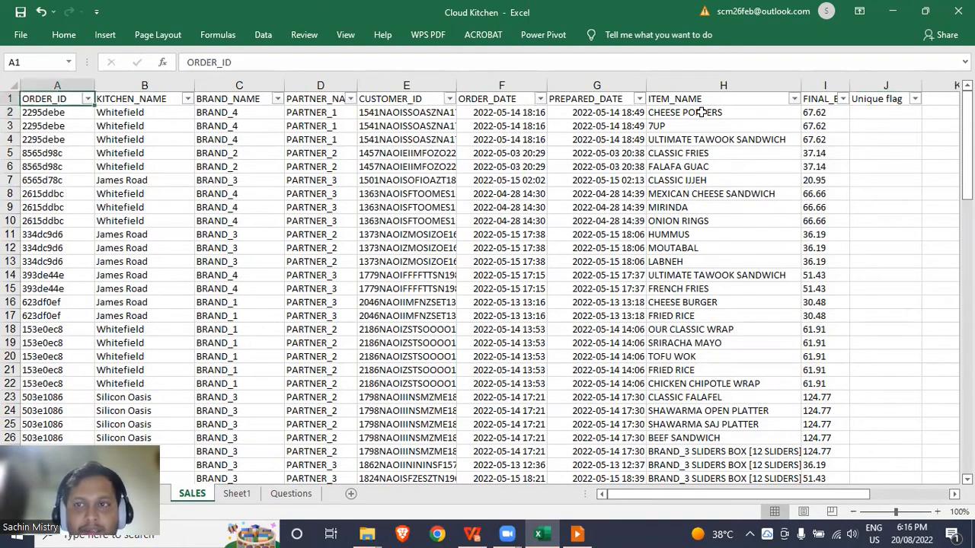
key(alt+Down)
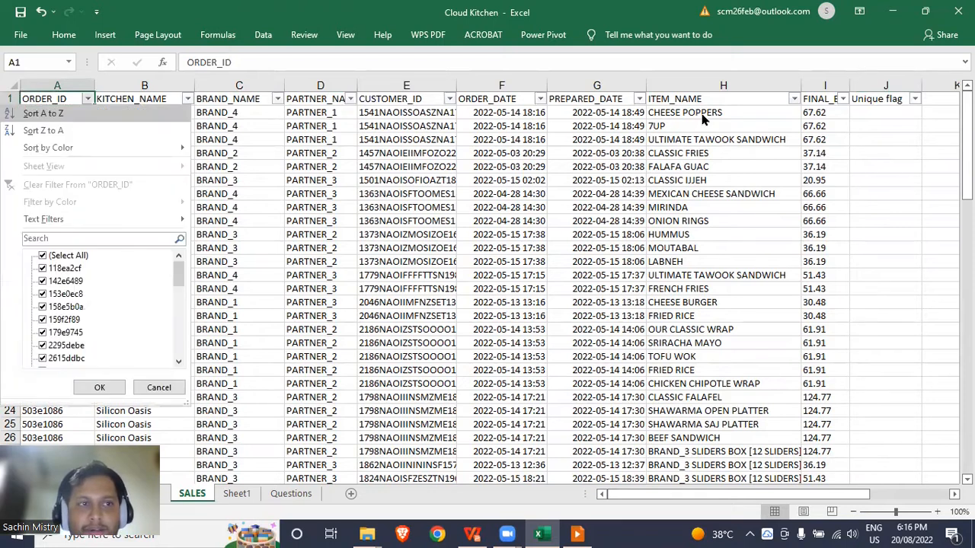
key(Return)
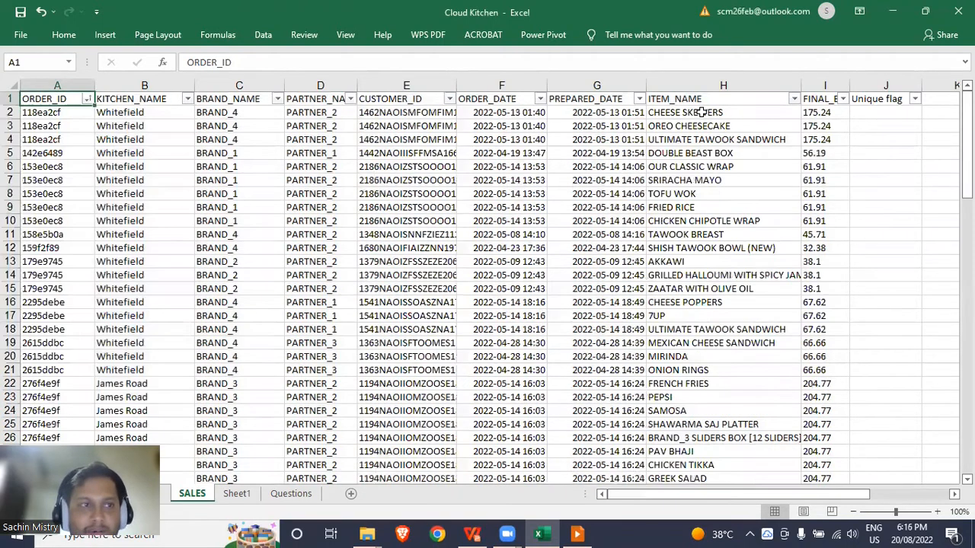
Examine the repeated ORDER_ID entries in the first sorted rows, A2:A4
key(Down)
key(ctrl+c)
key(Down)
key(Down)
key(shift+Up)
key(shift+Up)
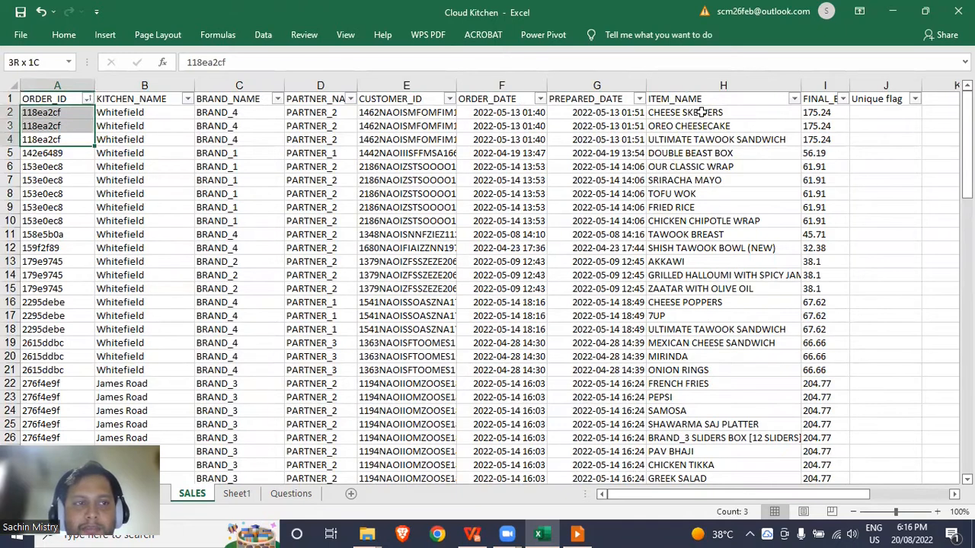
key(Right)
key(Up)
key(Up)
key(Up)
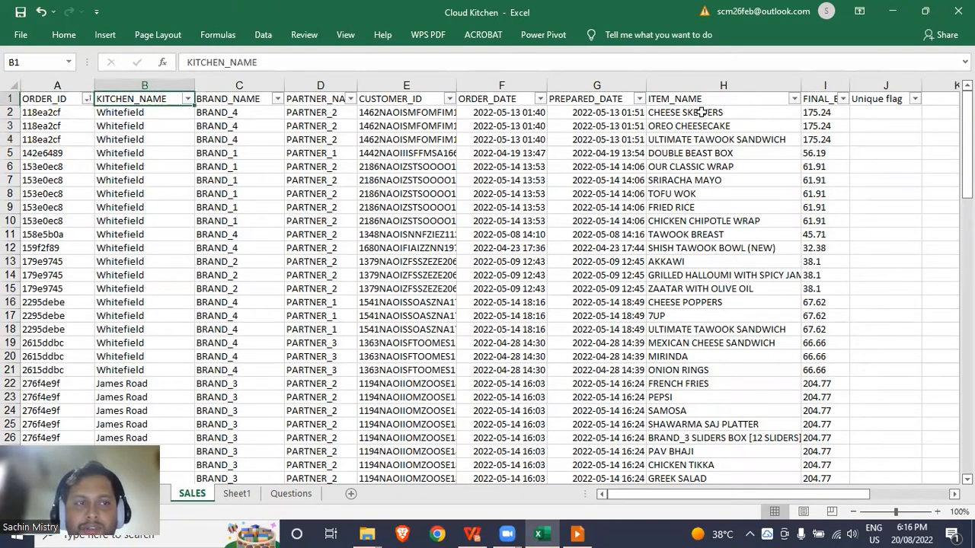
Enter =1 in J2 as the unique flag of the first order row
key(ctrl+Right)
key(Down)
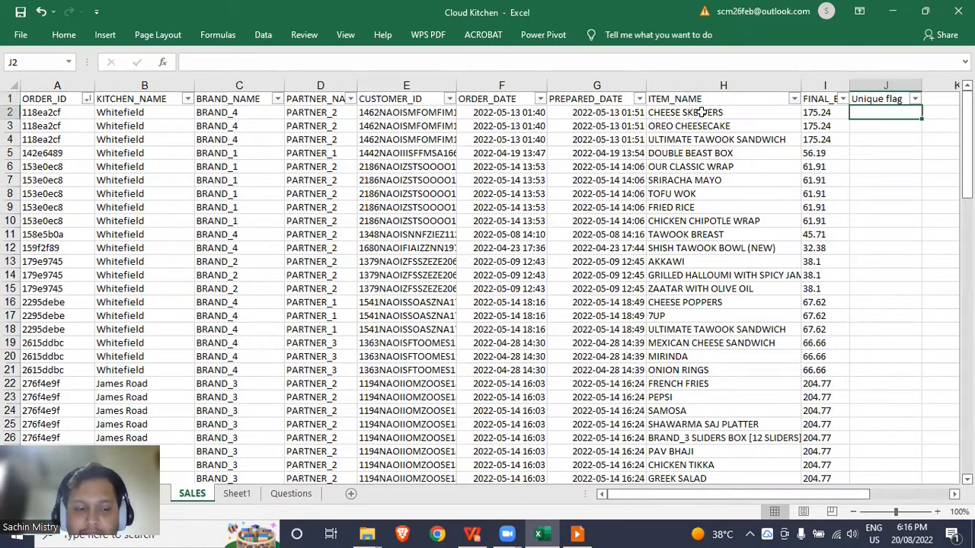
text(=1)
key(Return)
Enter =IF(A3=A2,0,1) in J3 to flag whether the order ID differs from the row above
key(BackSpace)
text(=if()
key(Left)
key(ctrl+Left)
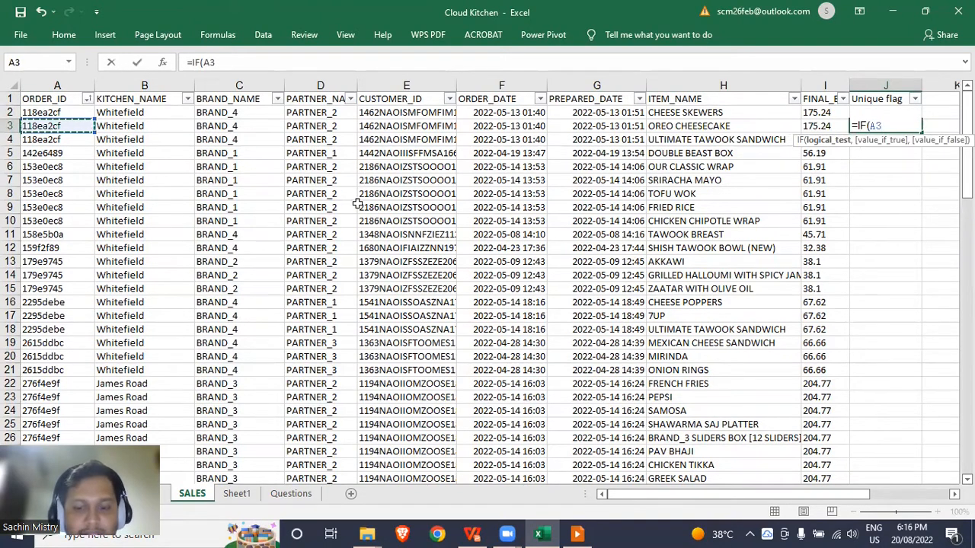
text(=)
click(56, 112)
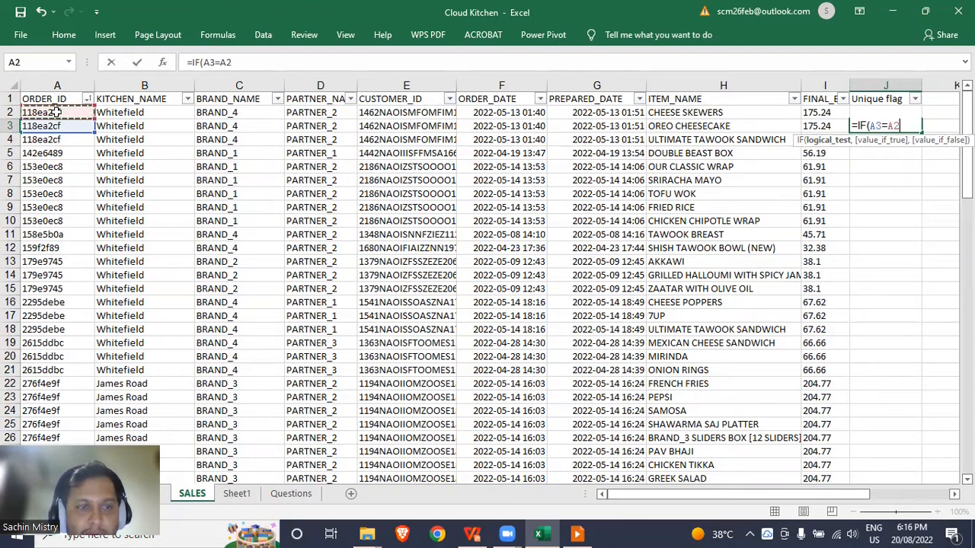
text(,0,1))
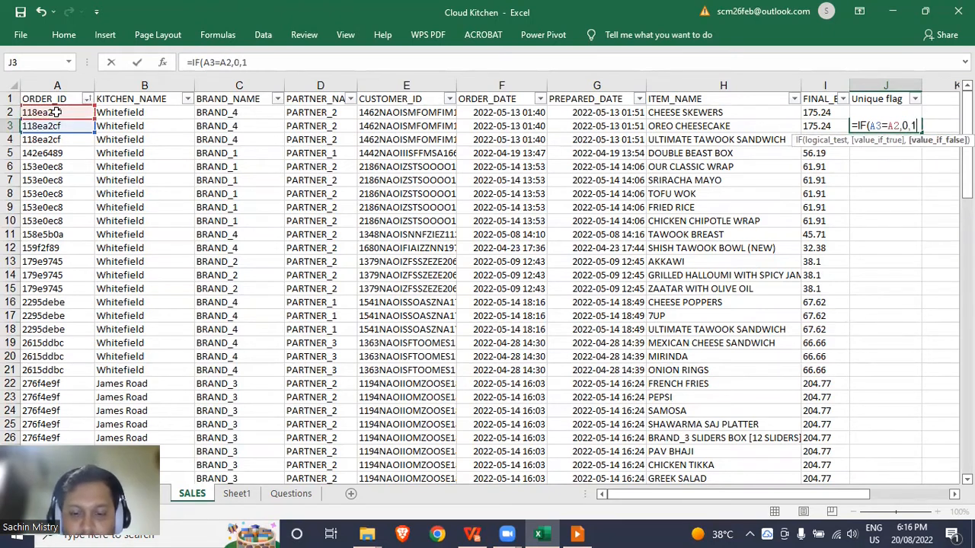
key(Return)
Copy the IF formula from J3 down the Unique flag column to the last data row, 98
key(Up)
key(ctrl+c)
key(Down)
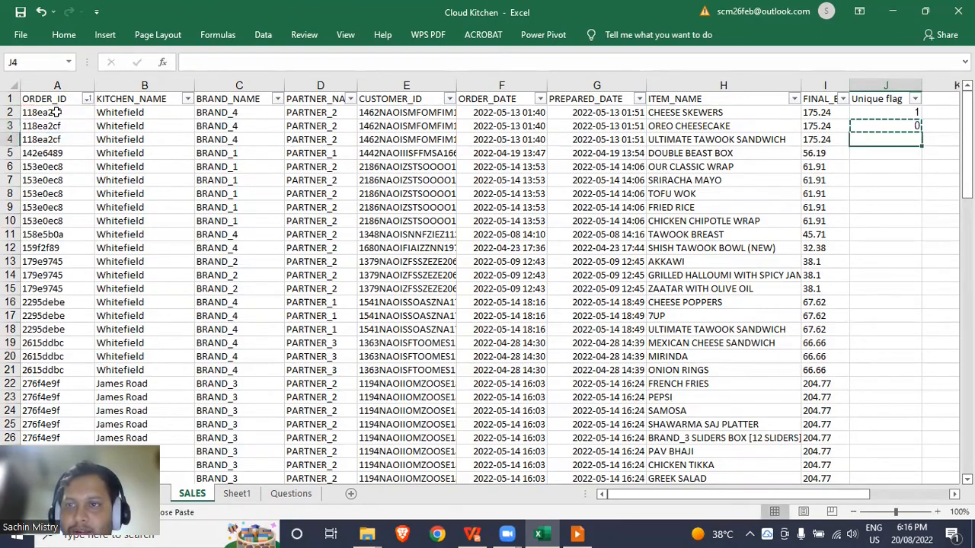
key(shift+Down)
key(shift+Down)
key(ctrl+v)
key(Down)
key(Down)
key(Escape)
key(ctrl+c)
key(Left)
key(ctrl+Down)
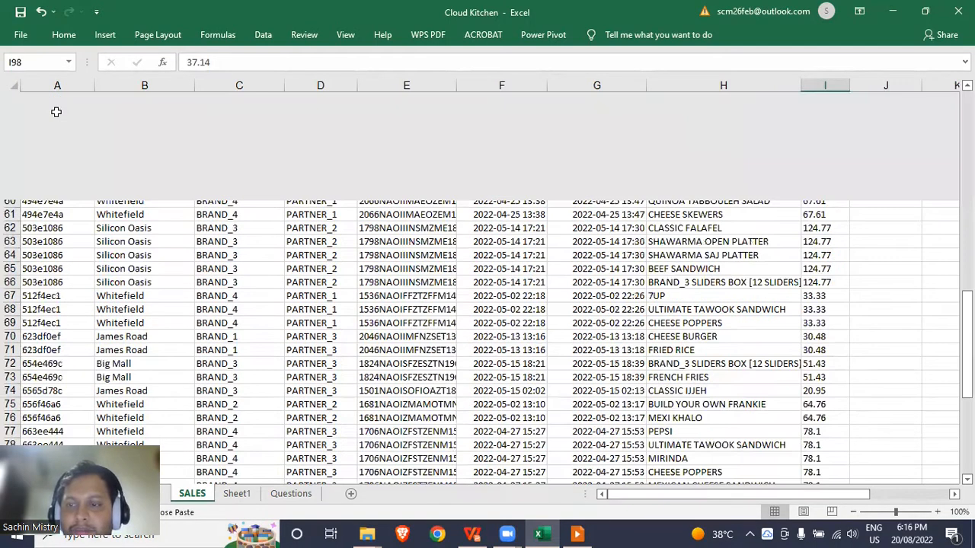
key(Right)
key(ctrl+shift+Up)
key(ctrl+v)
Select the Unique flag values in J2:J98 to check their sum
key(ctrl+Up)
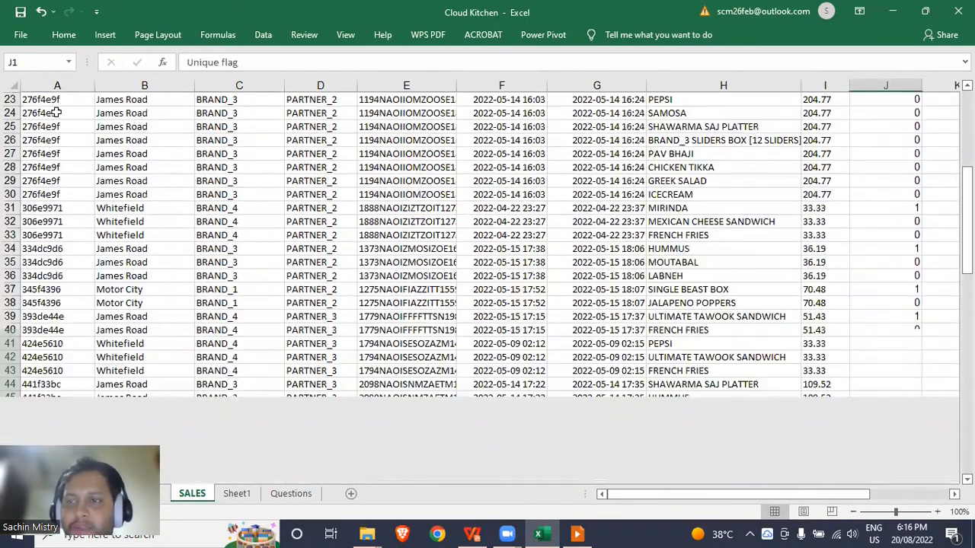
key(Down)
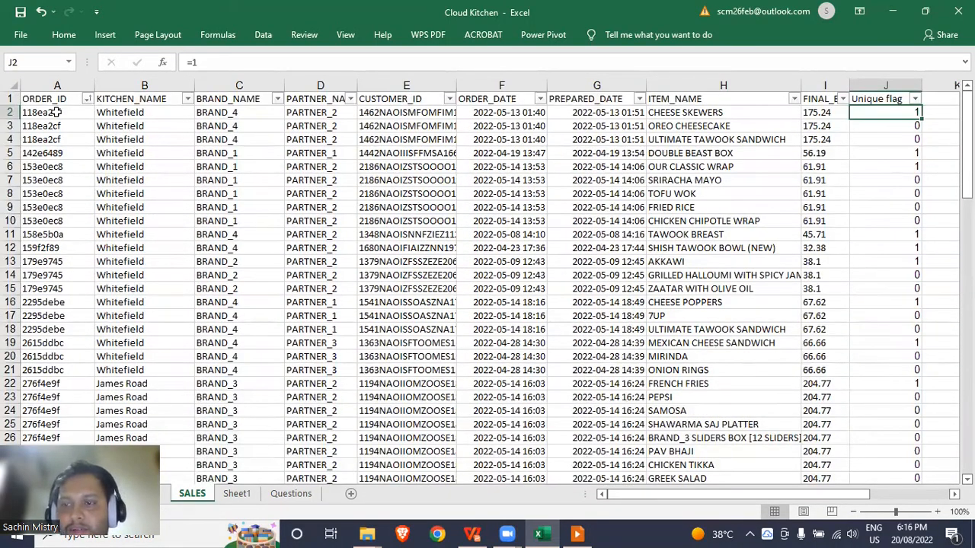
key(ctrl+shift+Down)
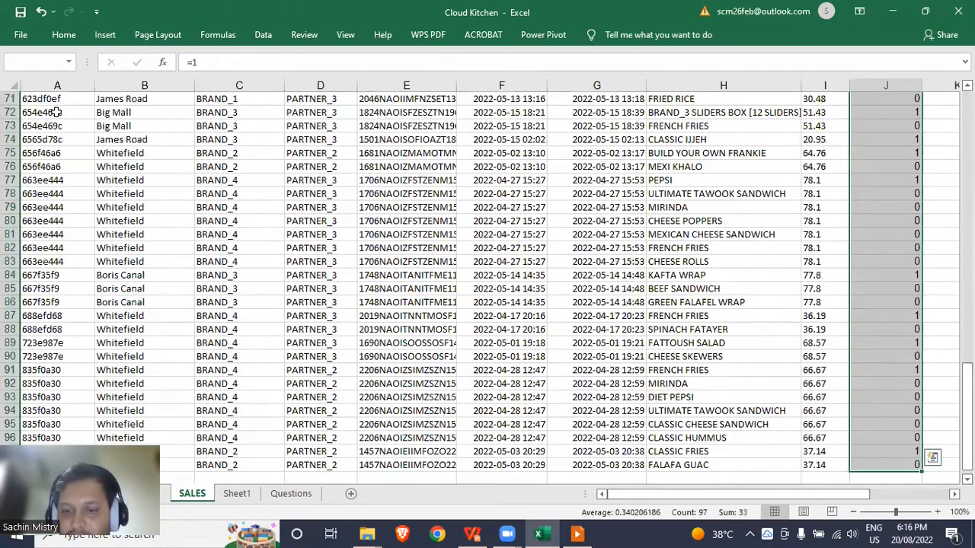
key(ctrl+Up)
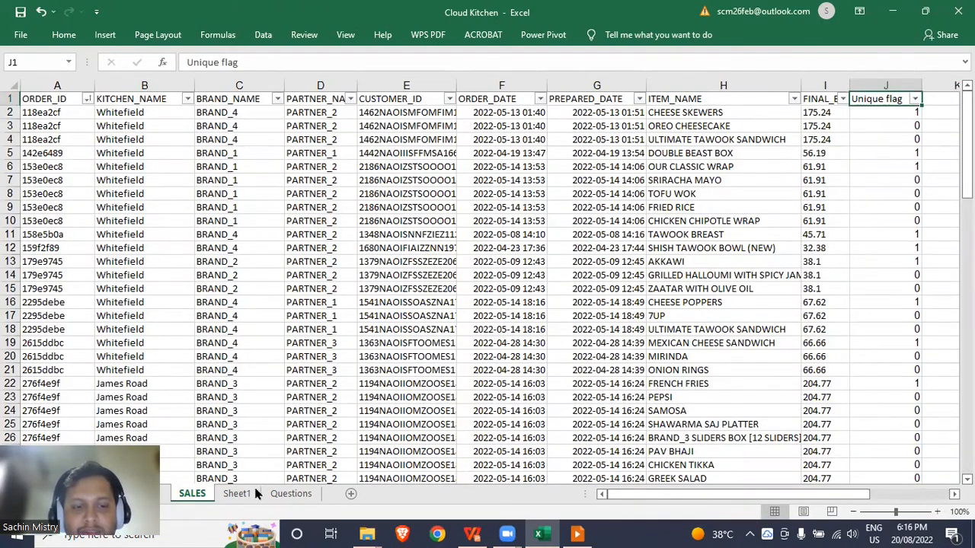
Copy the whole PivotTable starting at K3 on Sheet1 and paste it at O3
click(236, 493)
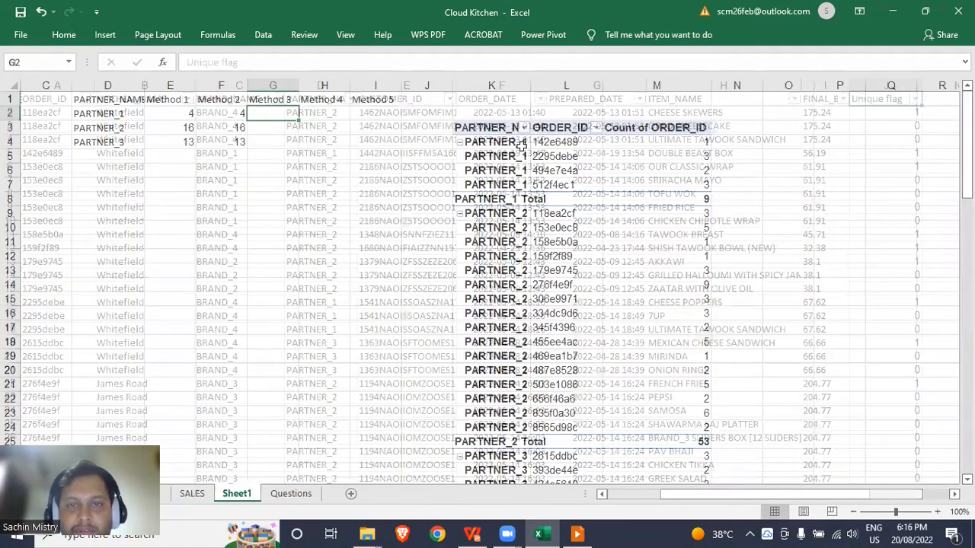
click(506, 128)
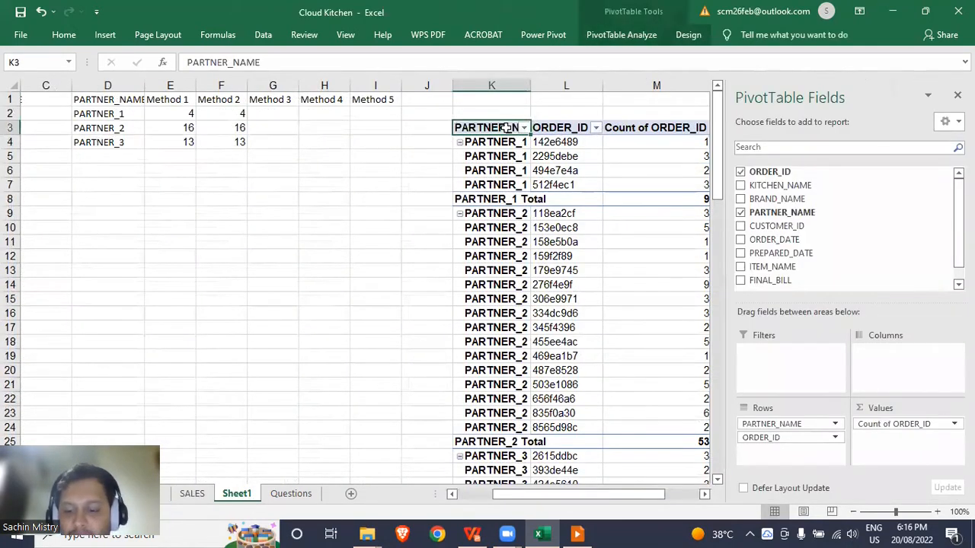
key(ctrl+shift+Right)
key(ctrl+shift+Down)
key(ctrl+c)
key(Up)
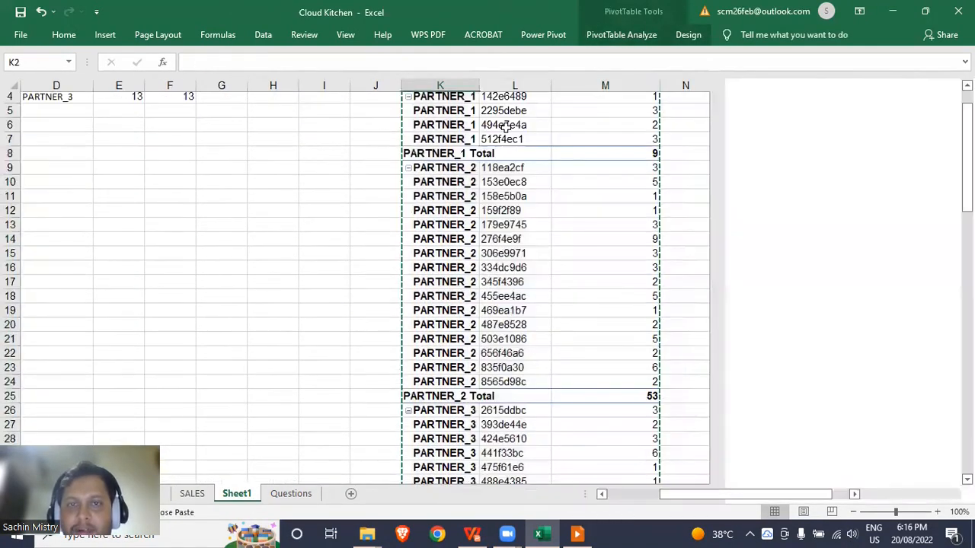
key(Right)
key(Right)
key(Right)
key(Right)
key(Right)
key(Down)
key(Left)
key(ctrl+v)
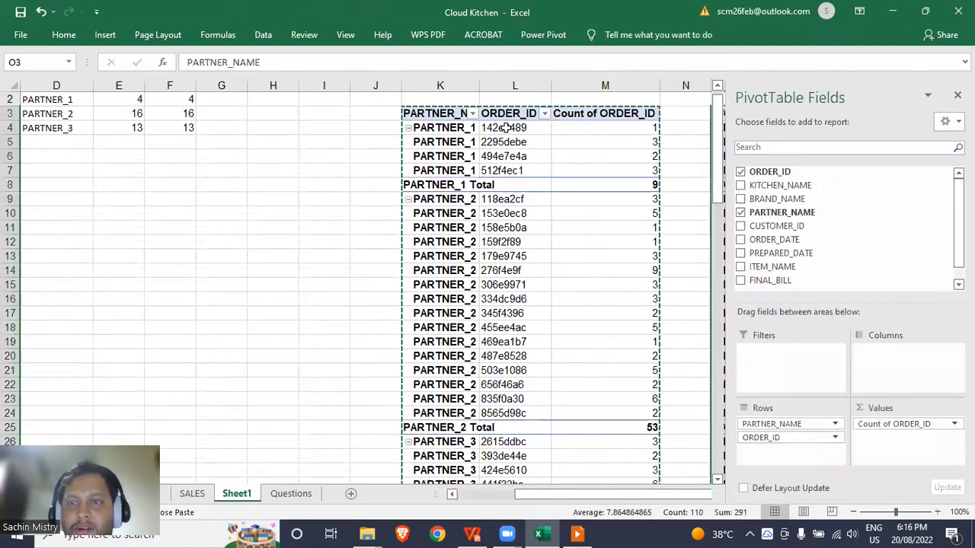
key(Up)
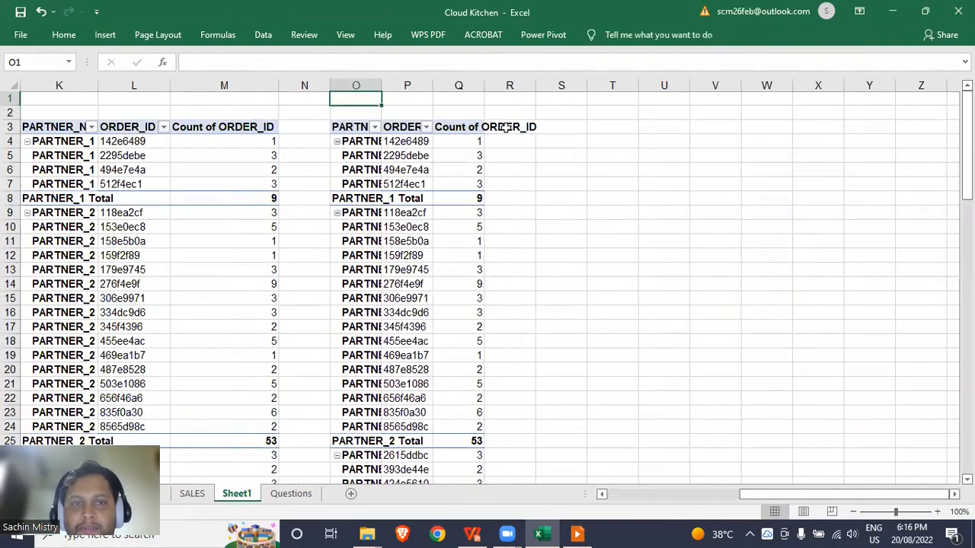
Remove ORDER_ID from the rows of the copied PivotTable and change its data source to SALES!$A:$J
click(406, 172)
drag(788, 444, 637, 369)
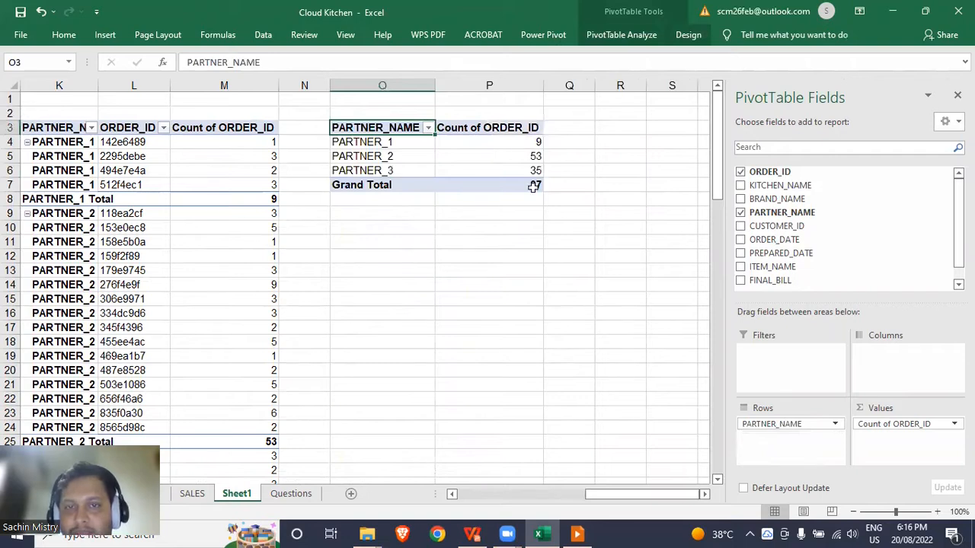
click(517, 142)
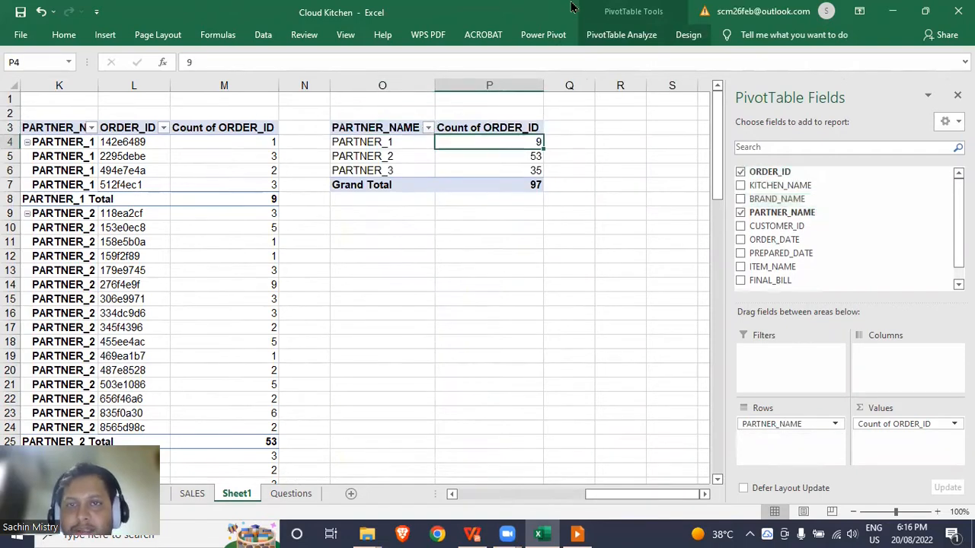
click(630, 36)
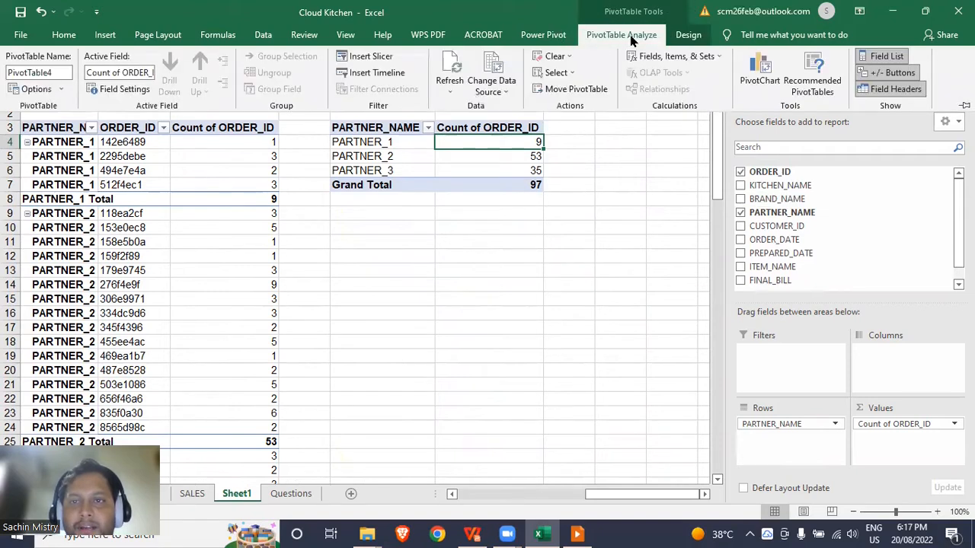
click(491, 76)
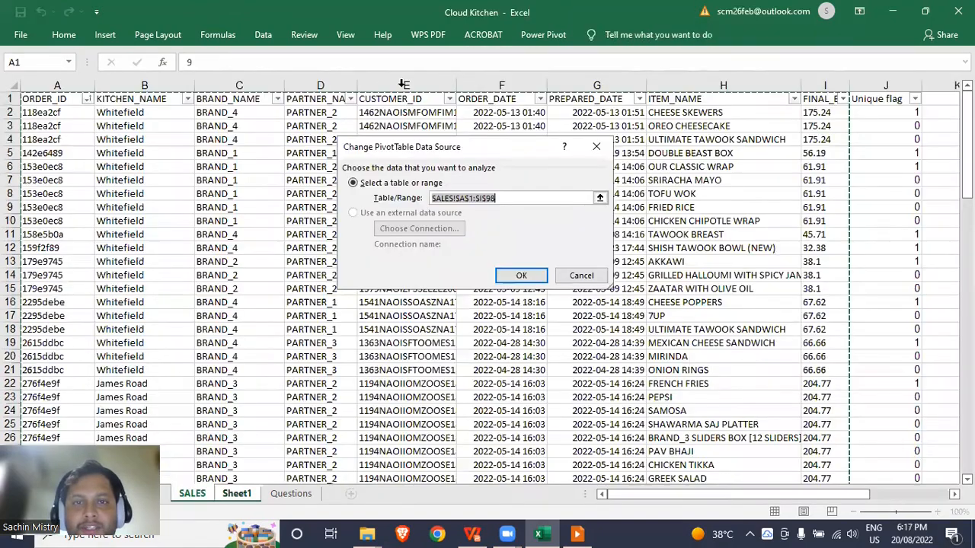
click(82, 81)
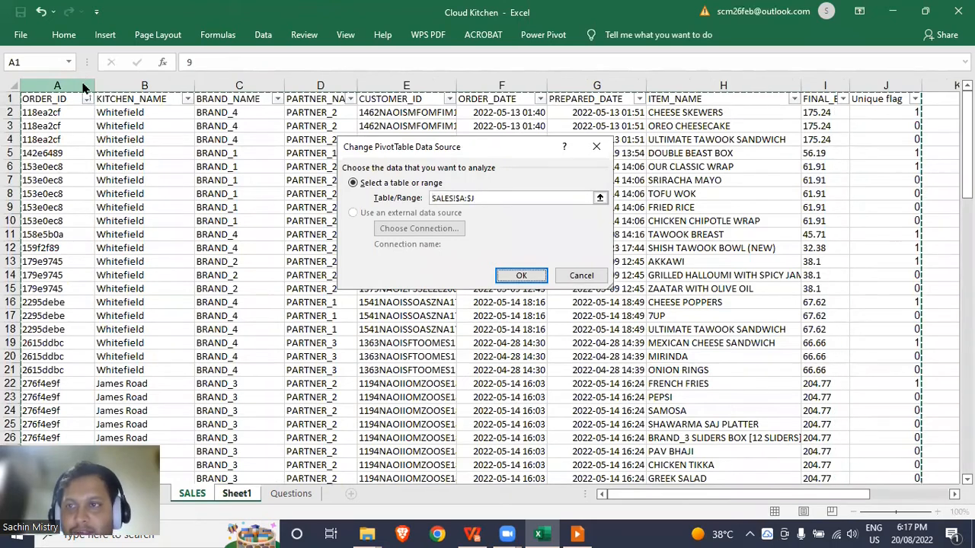
click(521, 274)
Add Unique flag as a report filter of the copied PivotTable and filter it to 1
scroll(792, 223, down, 3)
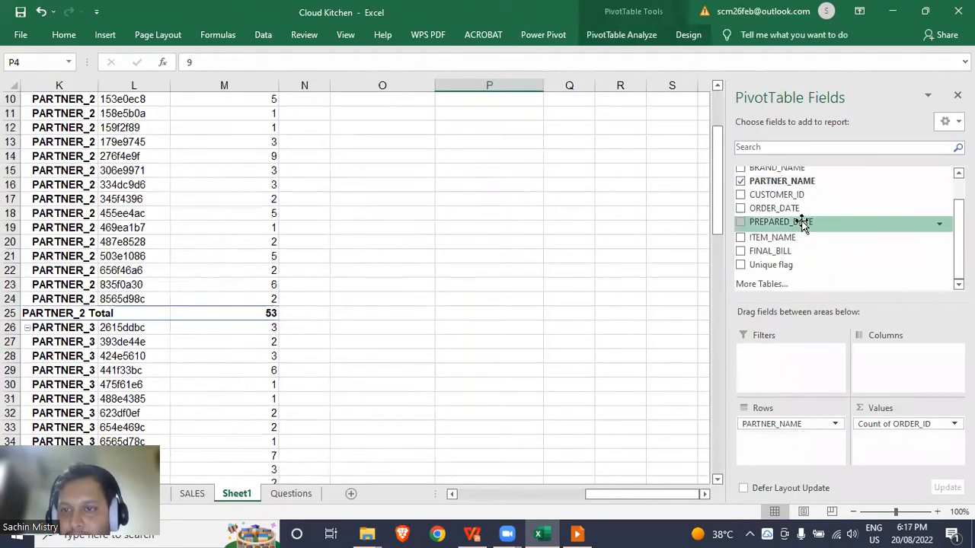
drag(785, 265, 808, 372)
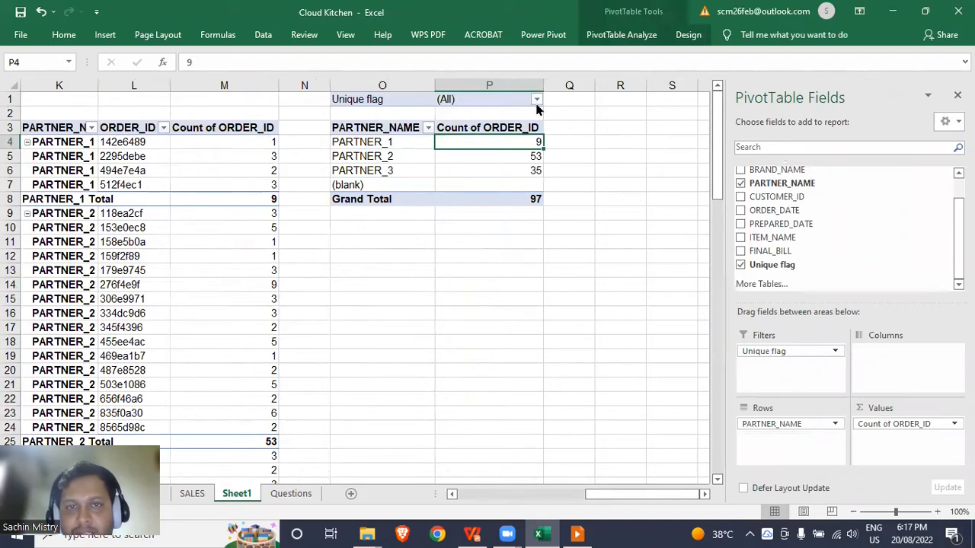
click(536, 99)
click(393, 154)
click(441, 281)
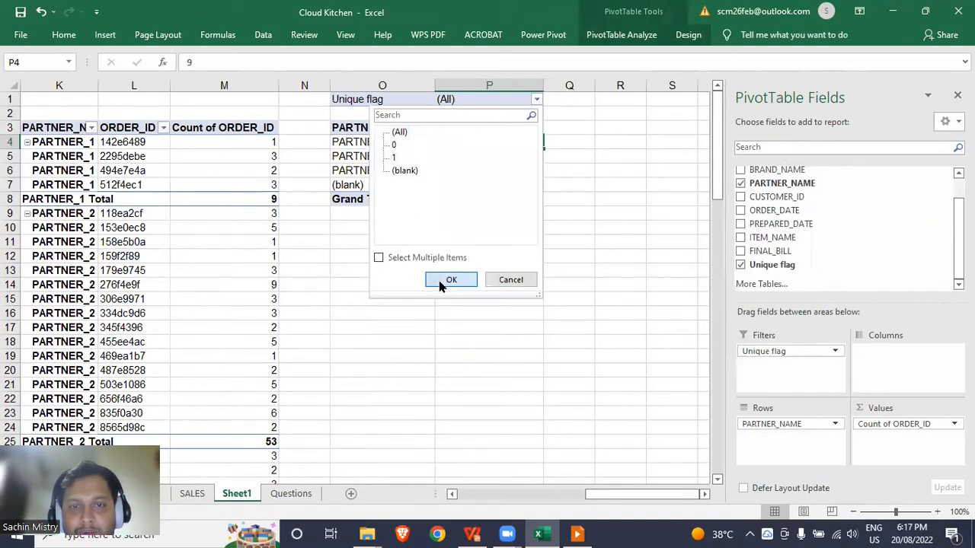
click(575, 198)
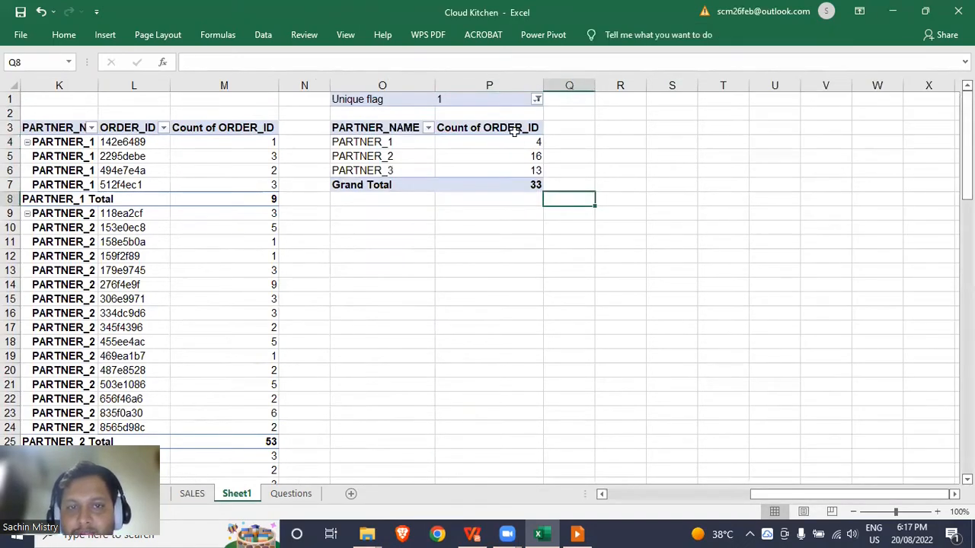
drag(388, 144, 485, 183)
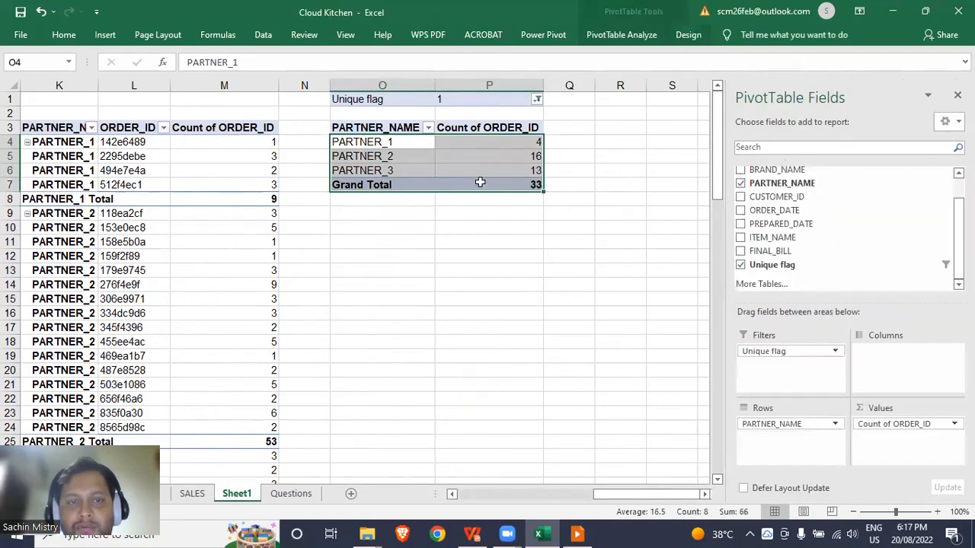
click(390, 210)
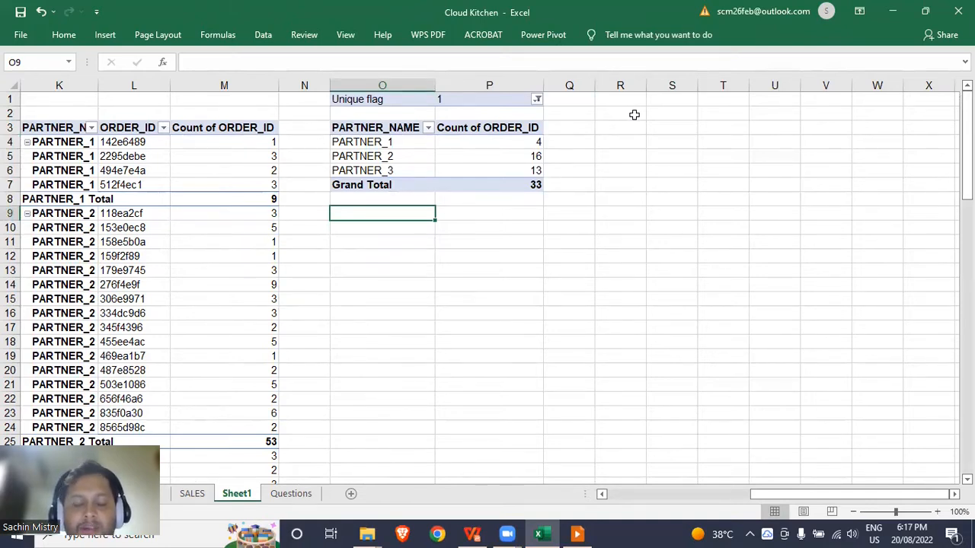
Turn off the header filters on the SALES sheet and return to cell A1
click(192, 493)
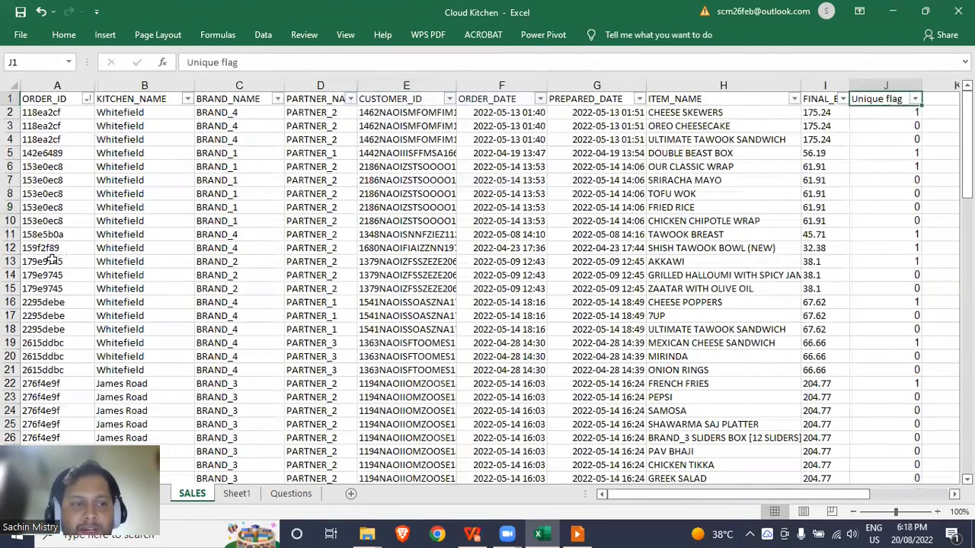
click(52, 259)
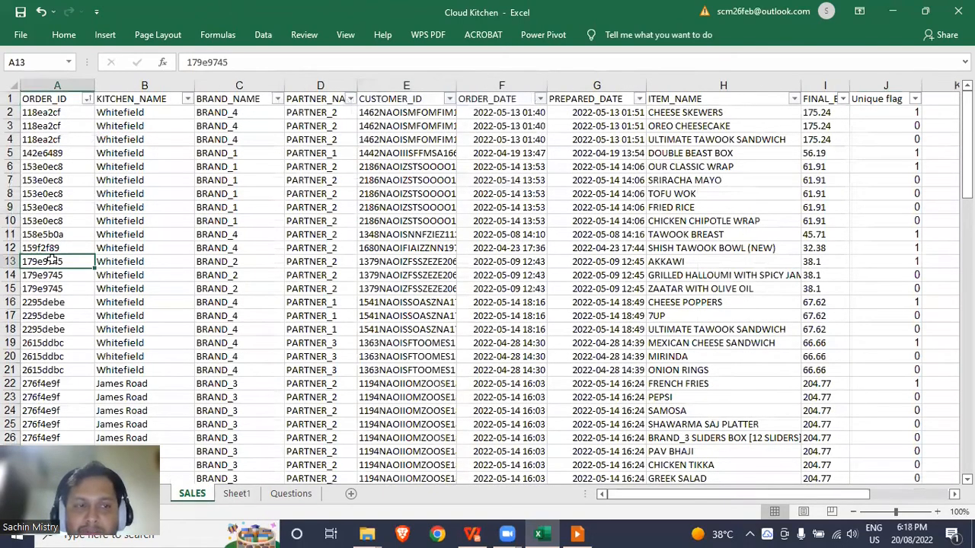
key(ctrl+shift+l)
key(ctrl+Home)
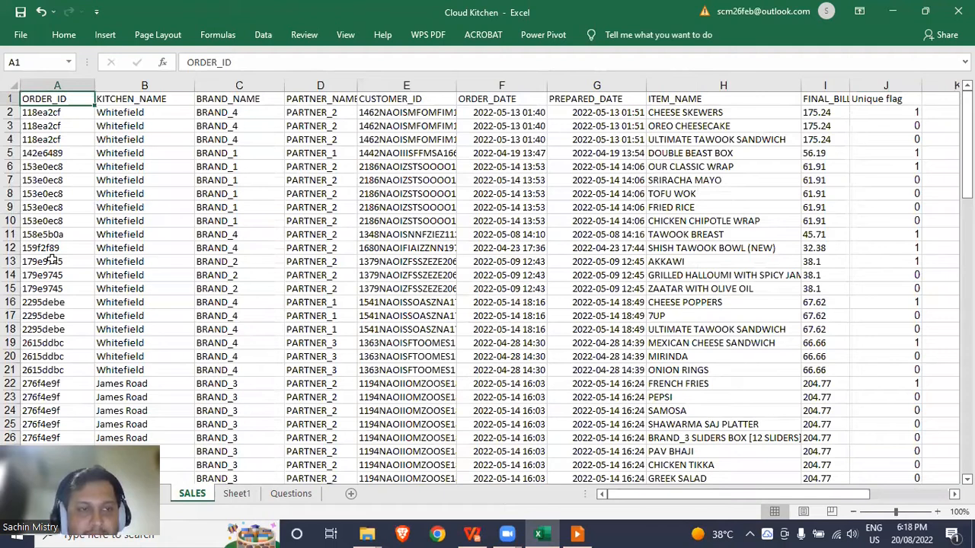
Insert a PivotTable from SALES!$A$1:$J$98 on a new worksheet, adding the data to the Data Model
key(ctrl+shift+Right)
key(ctrl+shift+Down)
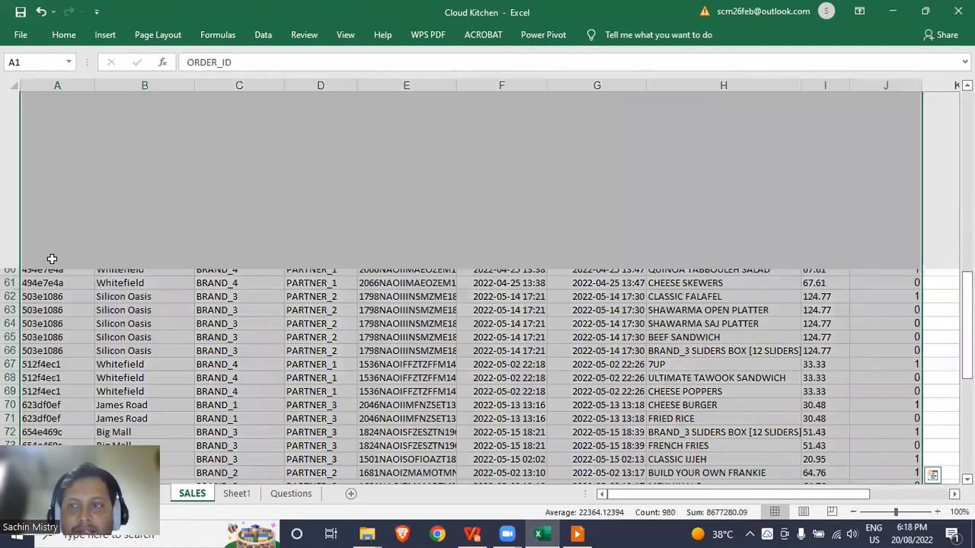
click(106, 35)
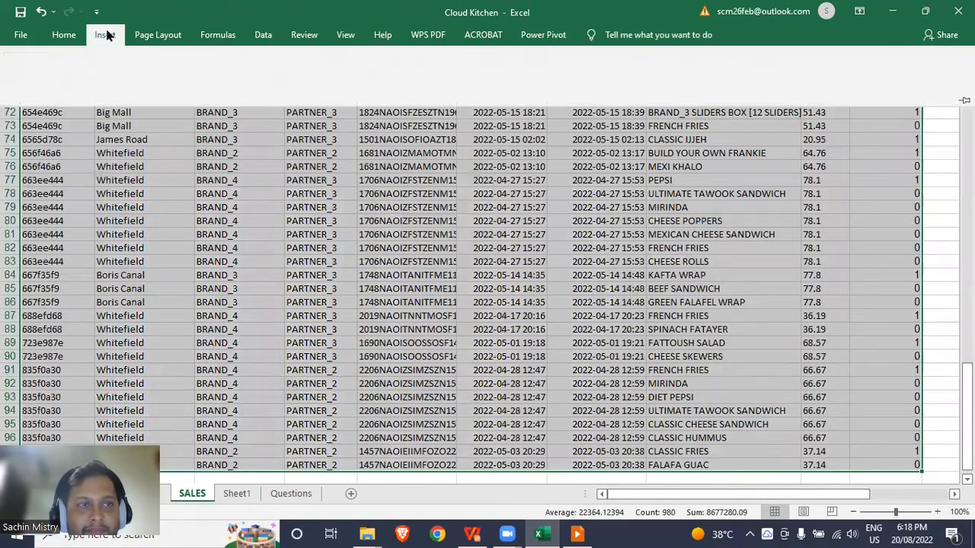
click(34, 68)
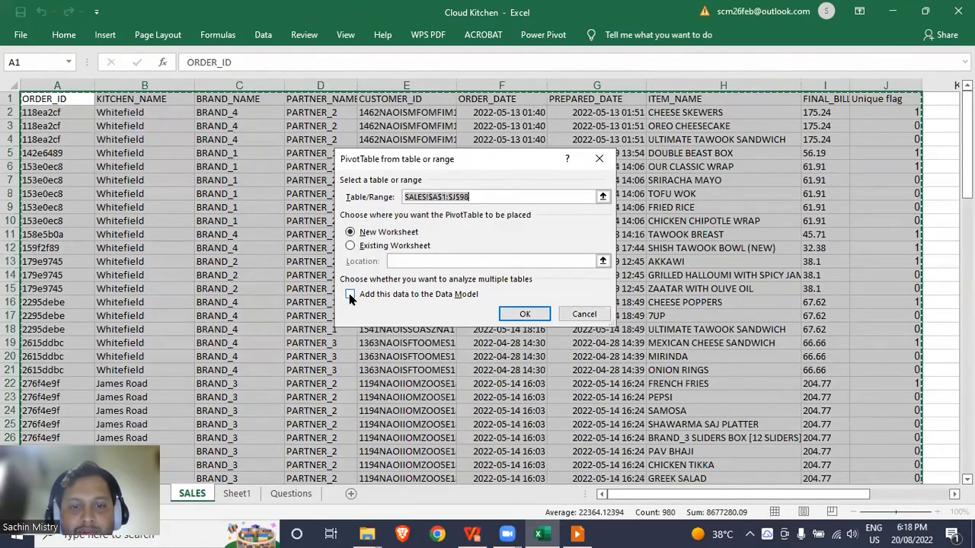
click(349, 295)
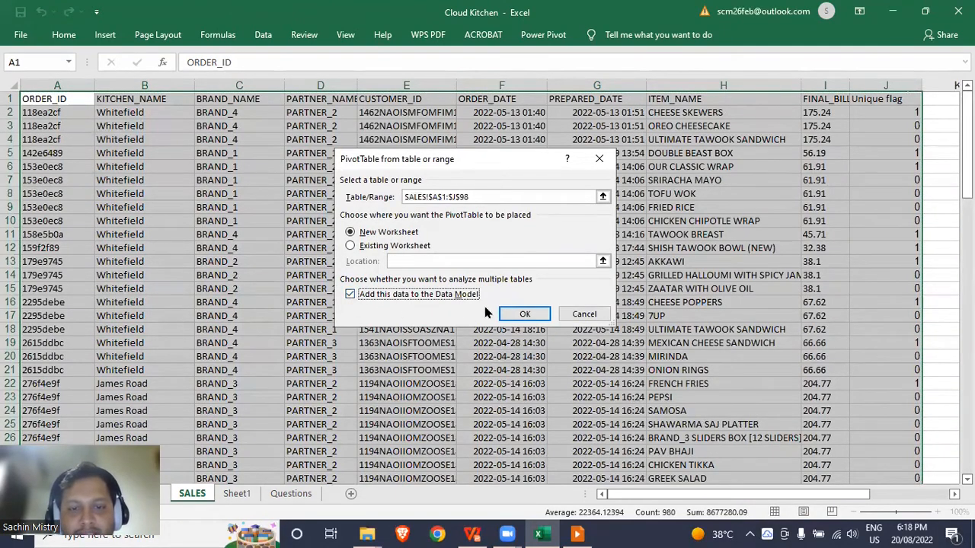
click(522, 314)
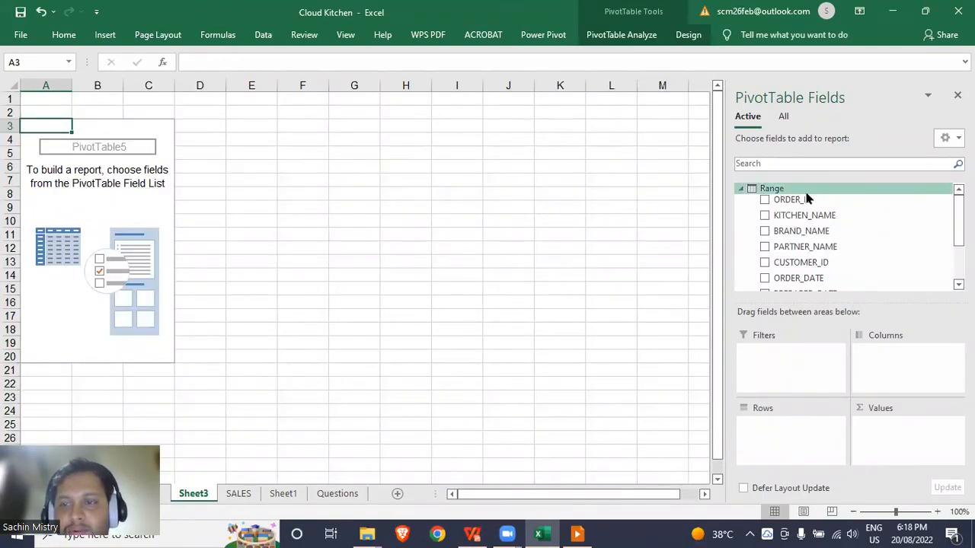
Place PARTNER_NAME in the rows and ORDER_ID in the values of the new PivotTable
drag(814, 244, 808, 451)
drag(833, 199, 895, 428)
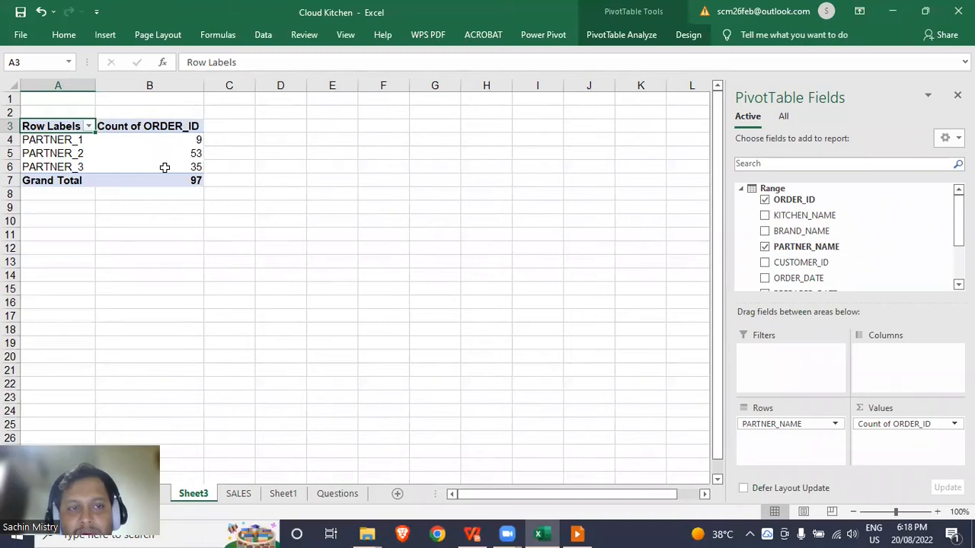
mouse_move(165, 167)
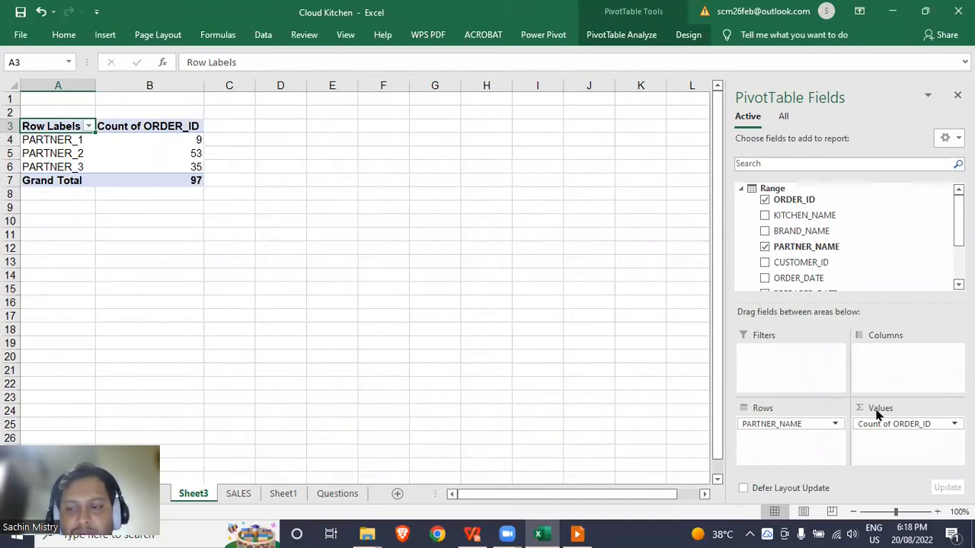
click(752, 192)
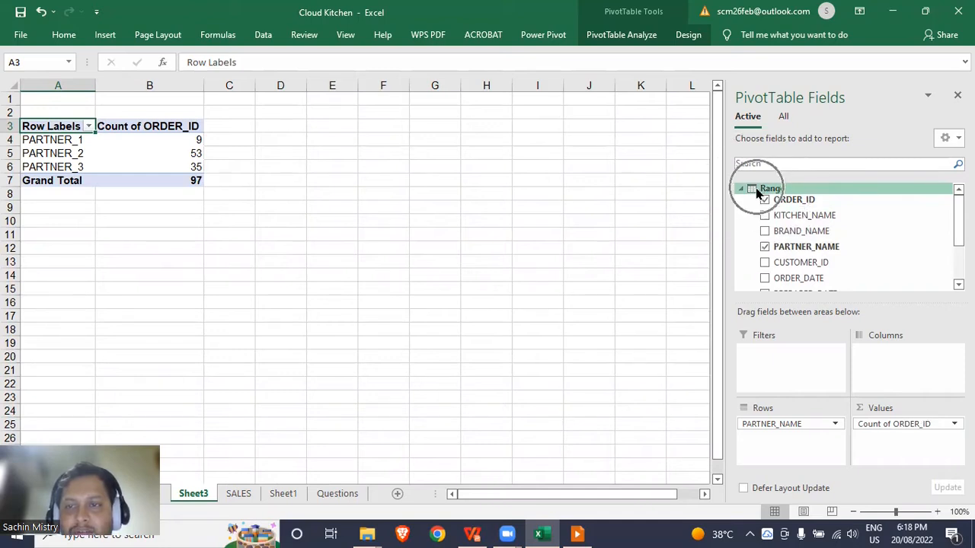
Summarize the ORDER_ID value field by Distinct Count
click(924, 424)
click(933, 413)
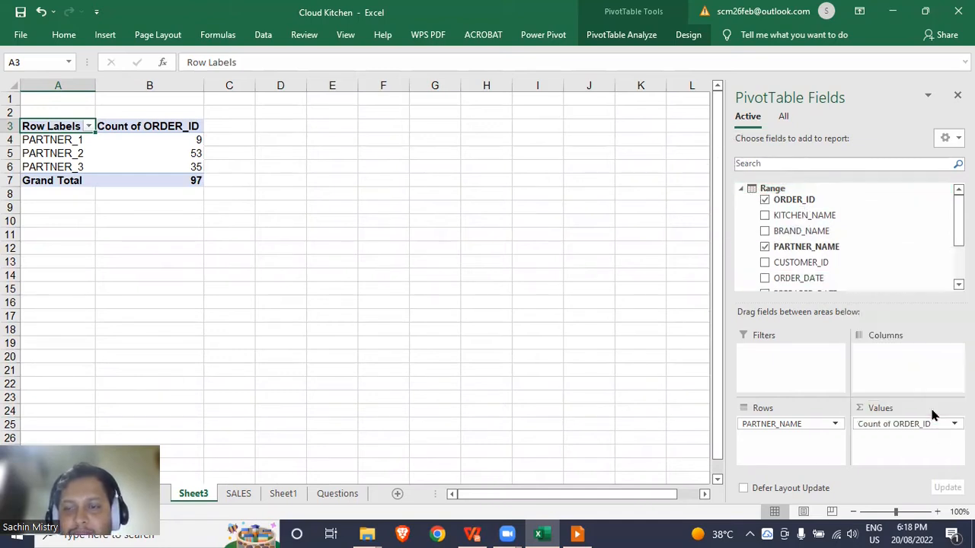
scroll(441, 273, down, 2)
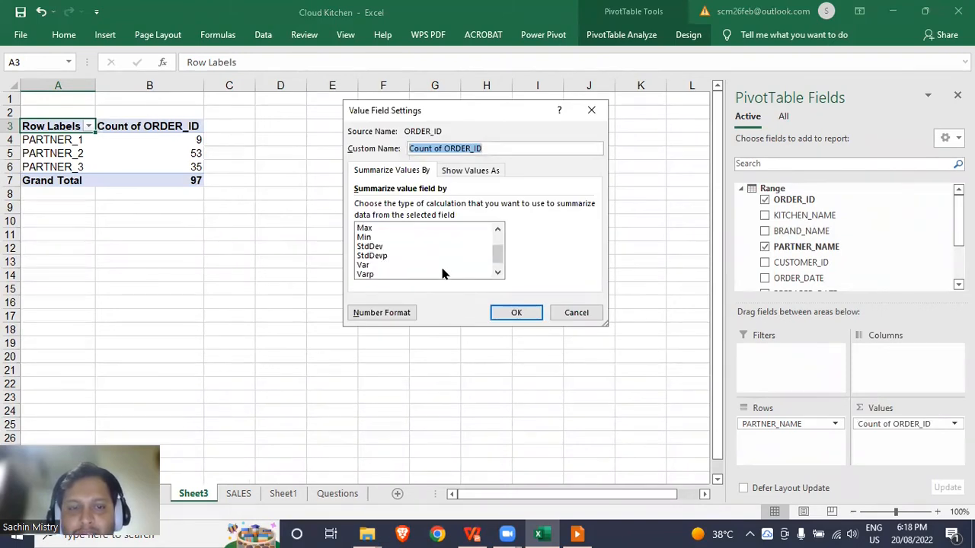
click(422, 275)
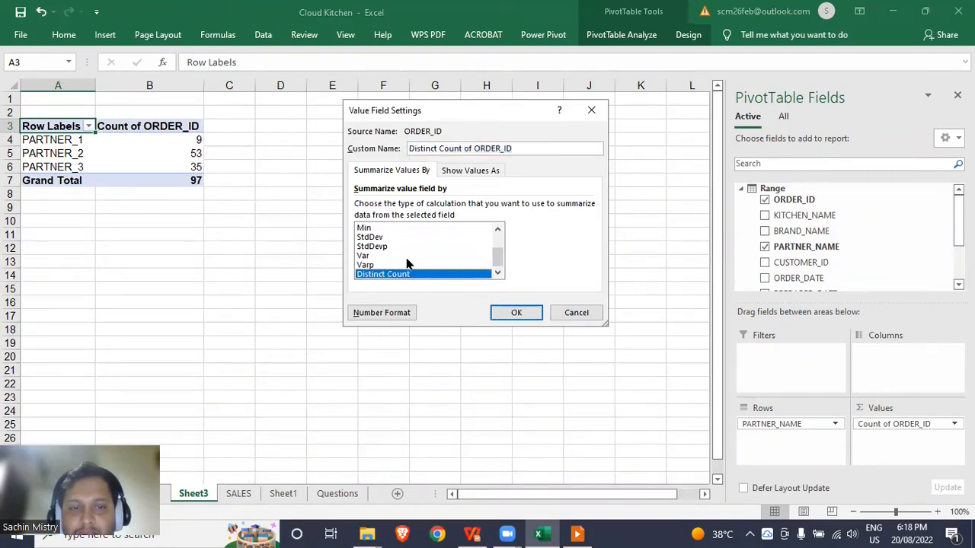
click(514, 313)
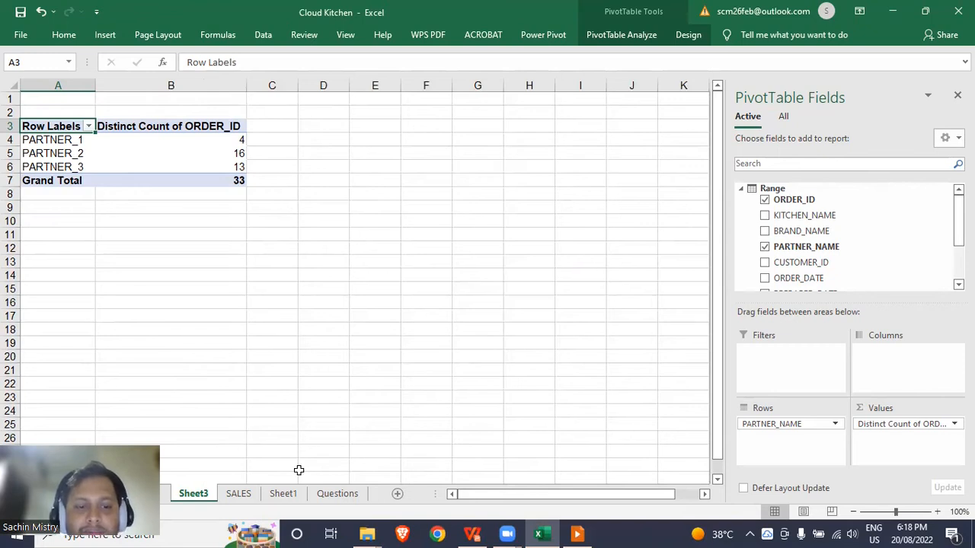
Look over the SALES and Sheet1 sheets and read the brand popularity question in B4 of the Questions sheet
click(239, 494)
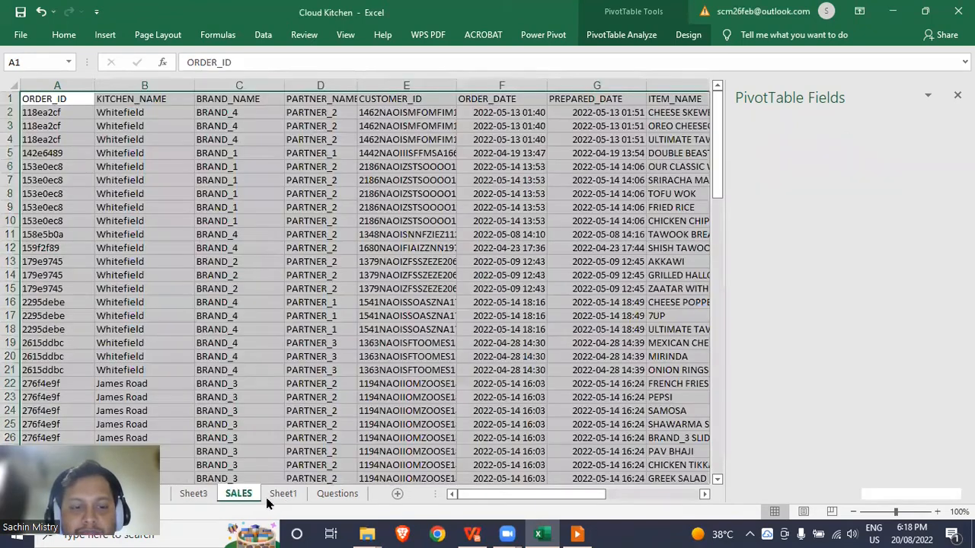
click(281, 494)
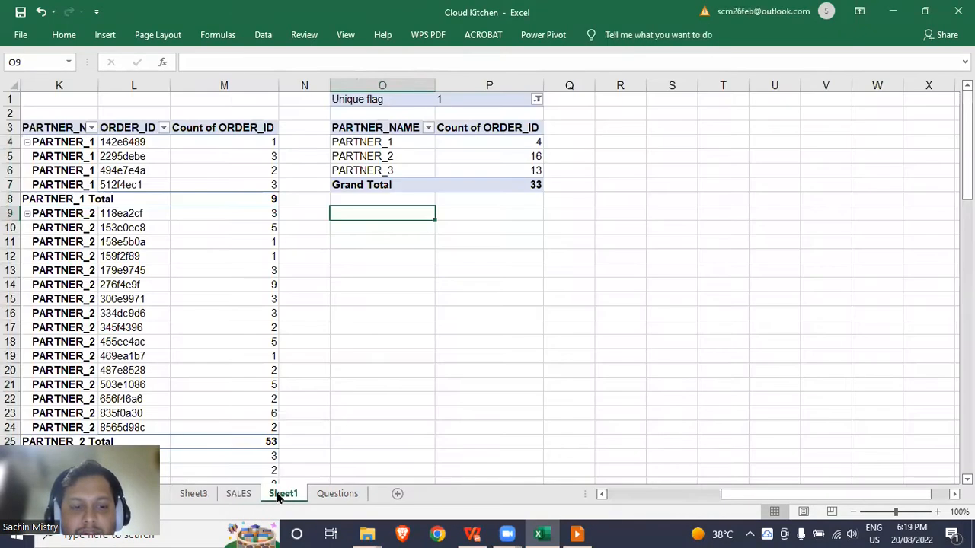
click(320, 494)
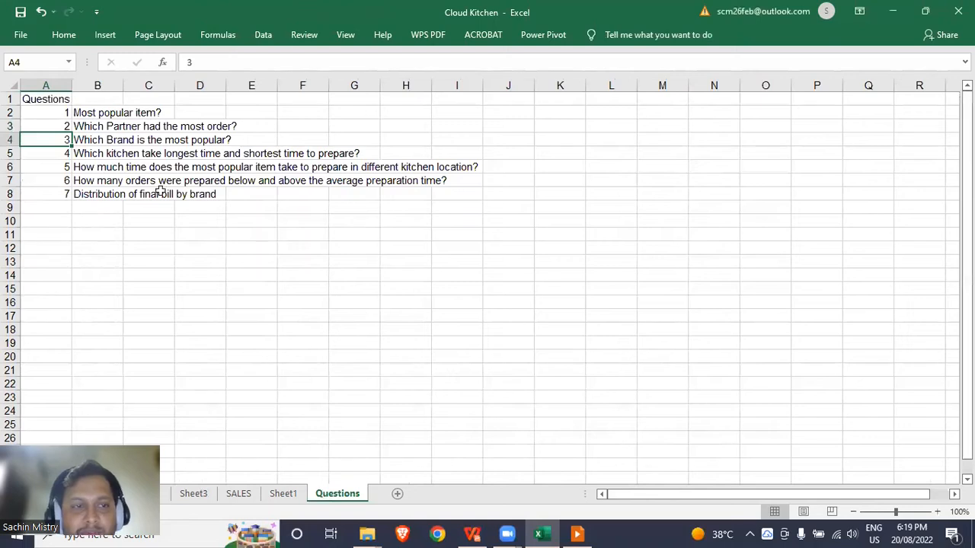
click(112, 143)
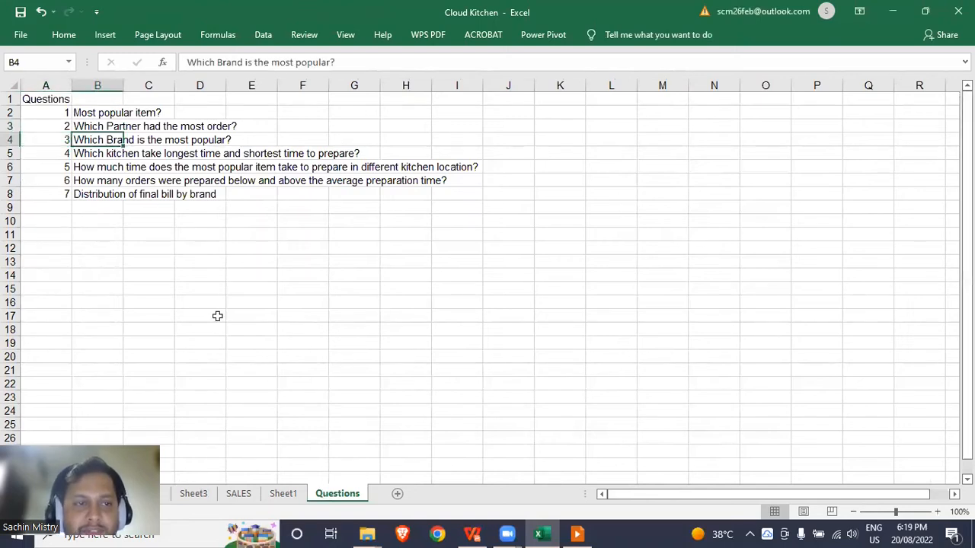
Create a copy of Sheet1 at the end of the workbook and name the copy Brand
click(285, 494)
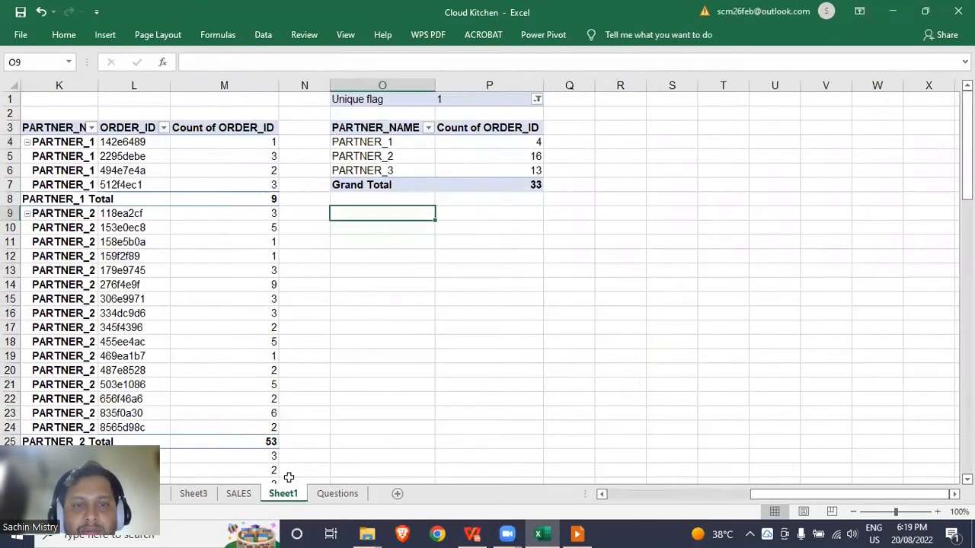
click(349, 443)
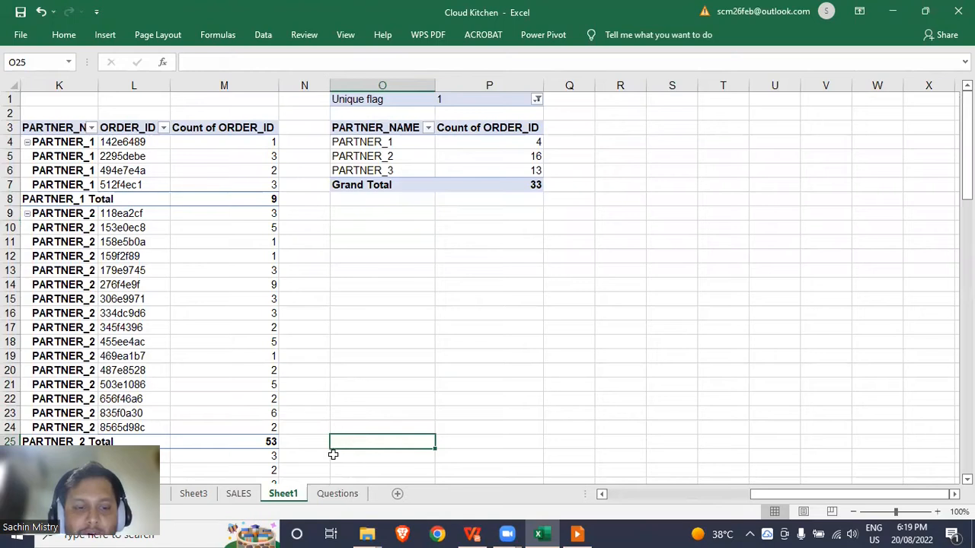
right_click(291, 496)
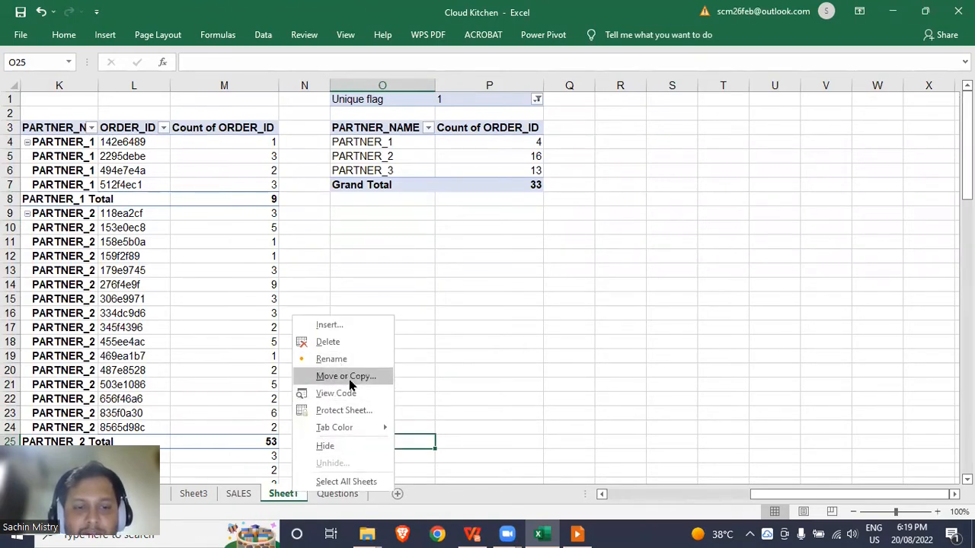
click(350, 377)
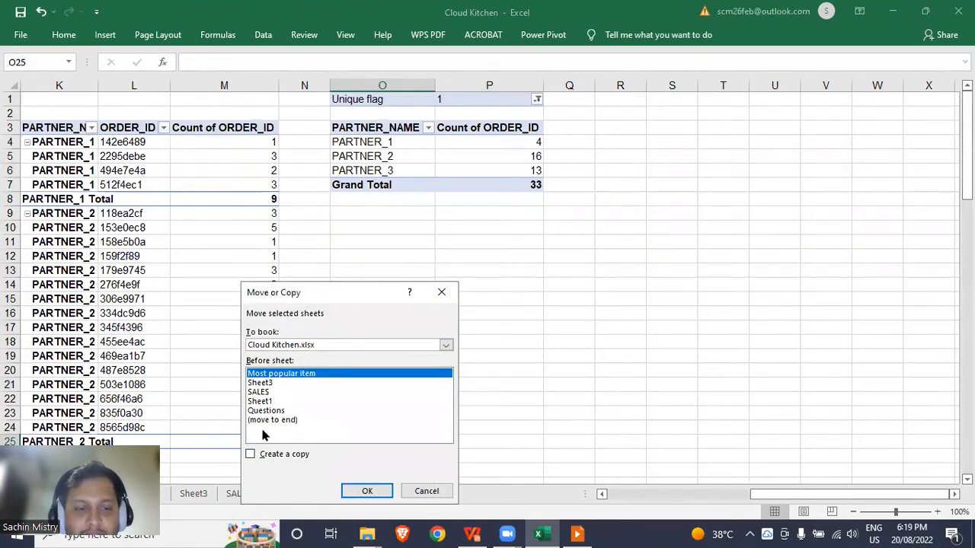
click(272, 415)
click(268, 421)
click(251, 454)
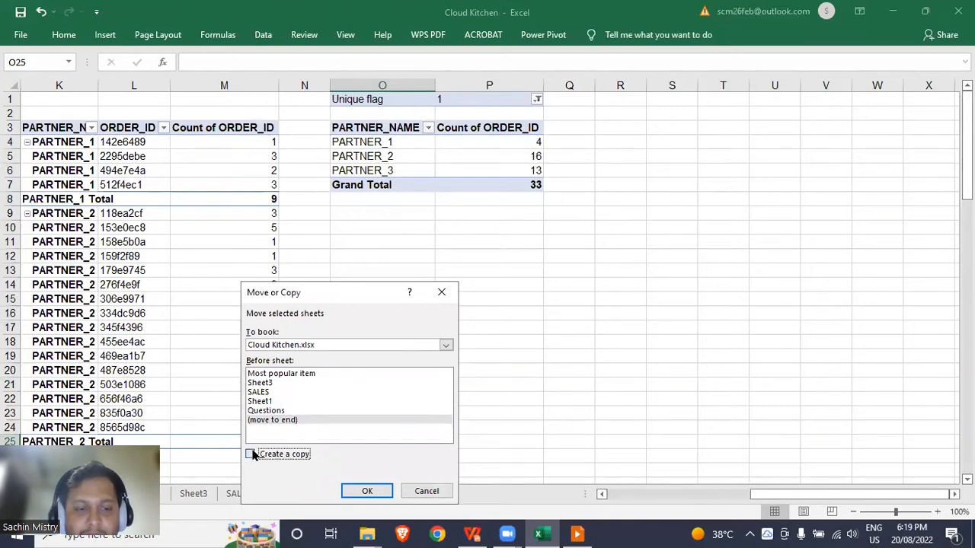
click(366, 491)
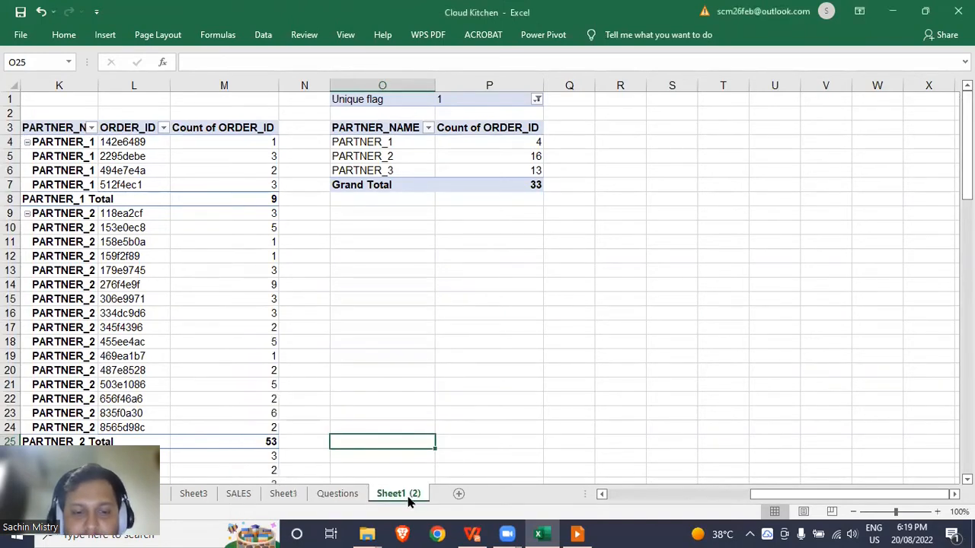
double_click(398, 494)
text(Brand)
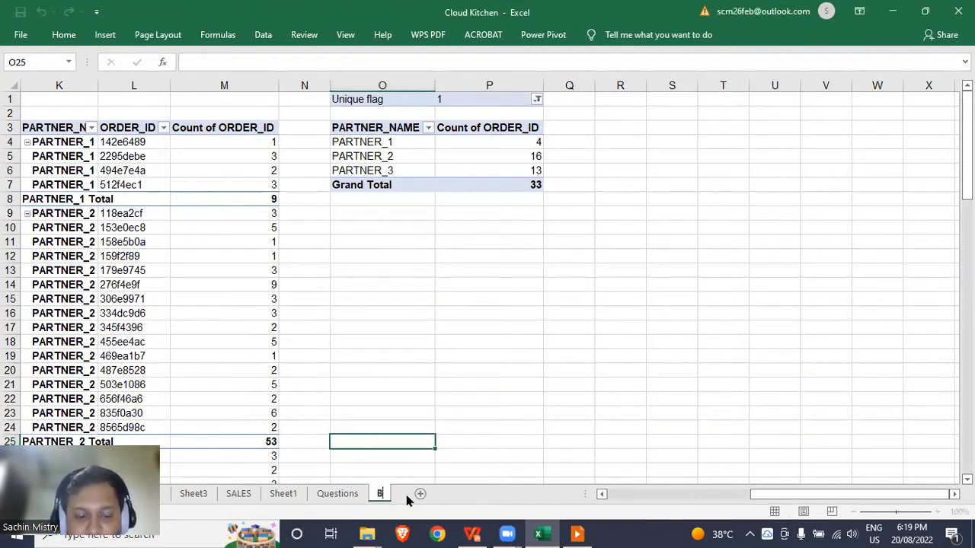
key(Return)
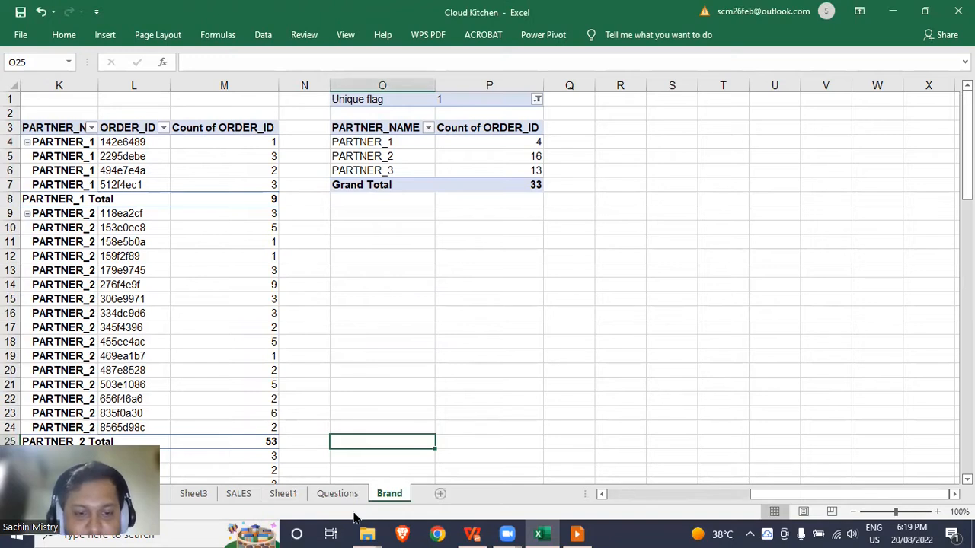
Rename the original Sheet1 as Partner
click(293, 495)
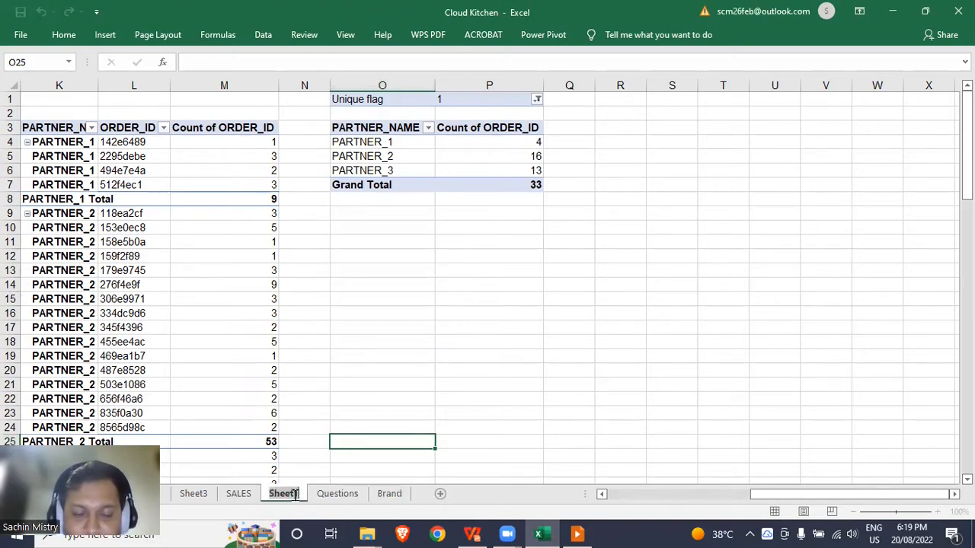
double_click(294, 494)
text(Partner)
key(Return)
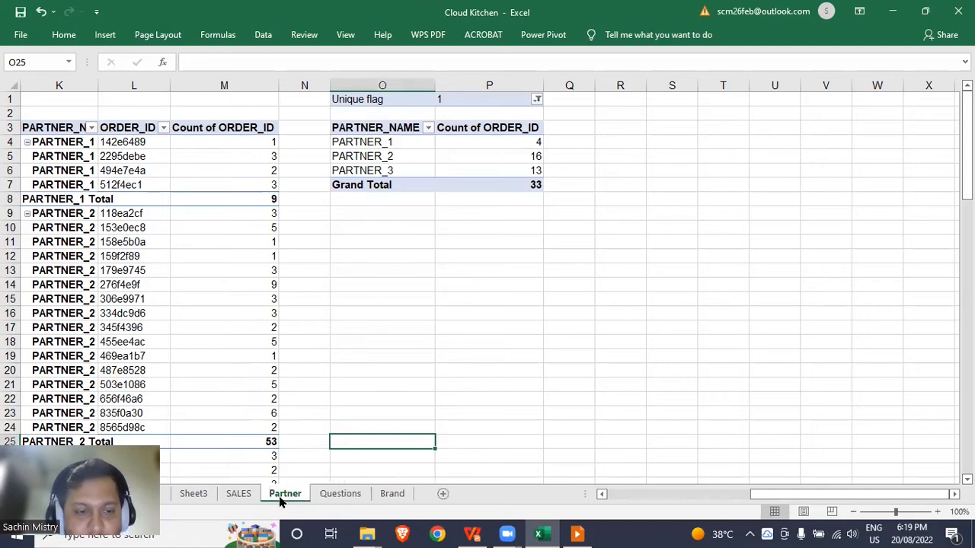
Copy the distinct-count PivotTable in A3:B7 of Sheet3 and paste it at O9 on the Partner sheet
click(195, 494)
drag(67, 124, 187, 183)
key(ctrl+c)
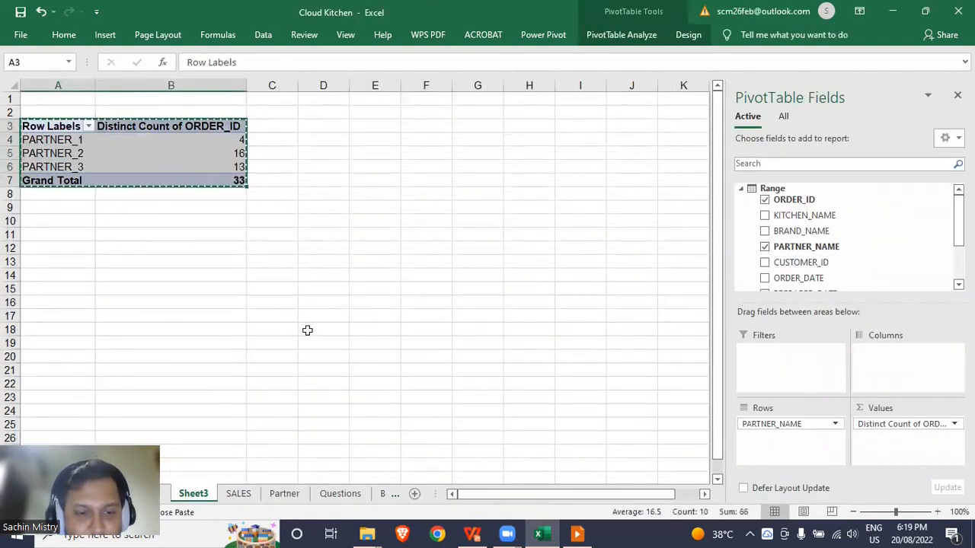
click(272, 494)
click(418, 213)
key(ctrl+v)
click(426, 372)
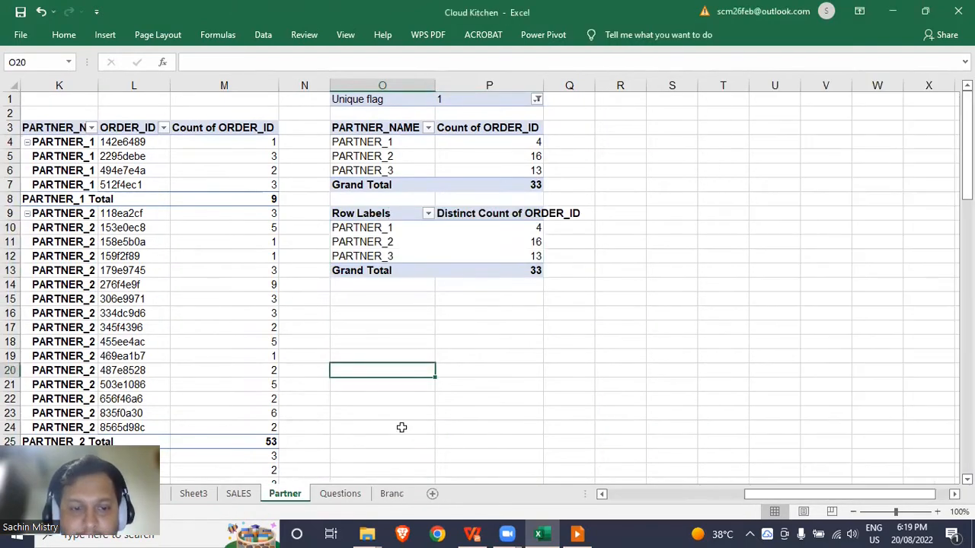
Delete Sheet3 from the workbook permanently
right_click(194, 495)
click(261, 343)
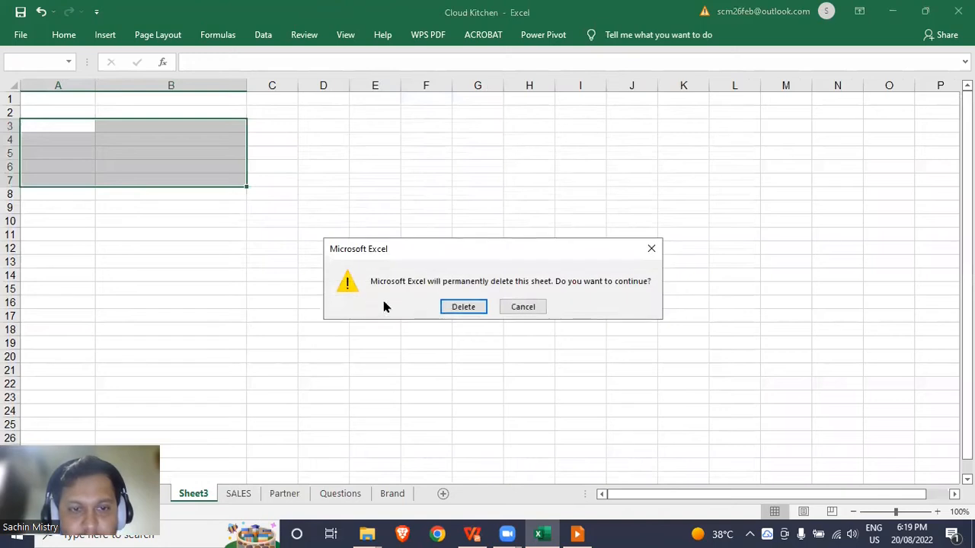
click(450, 307)
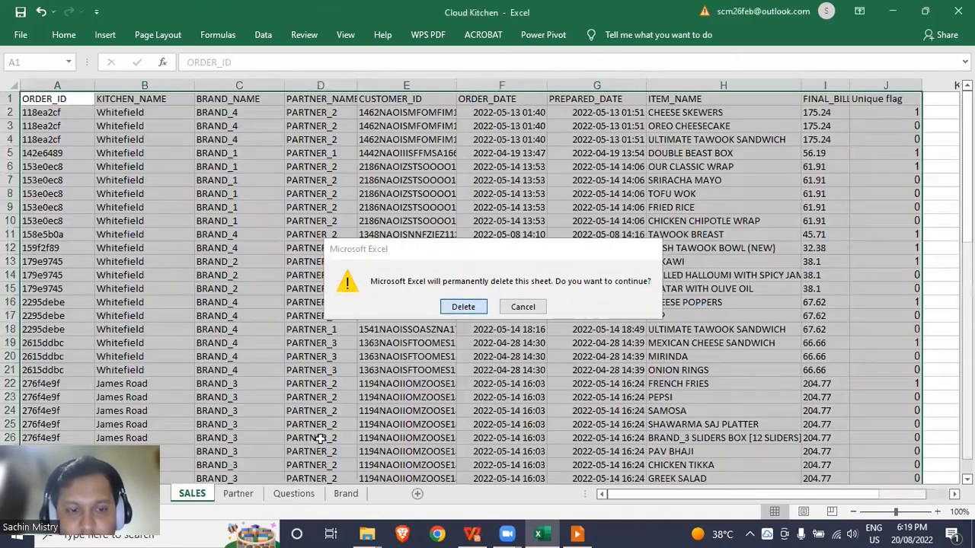
Copy O9:P14 with the distinct-count PivotTable from the Partner sheet and paste it at O9 on the Brand sheet
click(242, 497)
drag(396, 212, 496, 285)
key(ctrl+c)
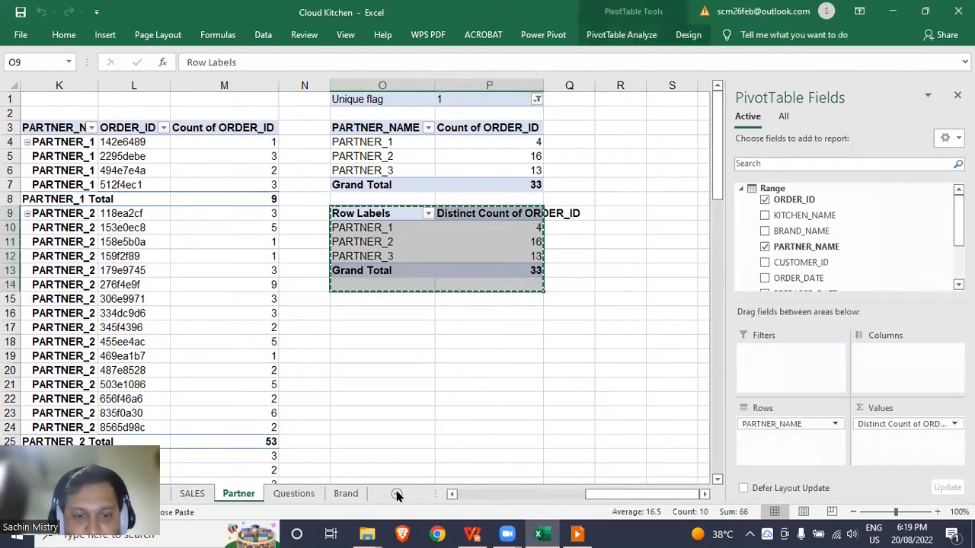
click(346, 493)
click(381, 232)
click(381, 216)
key(ctrl+v)
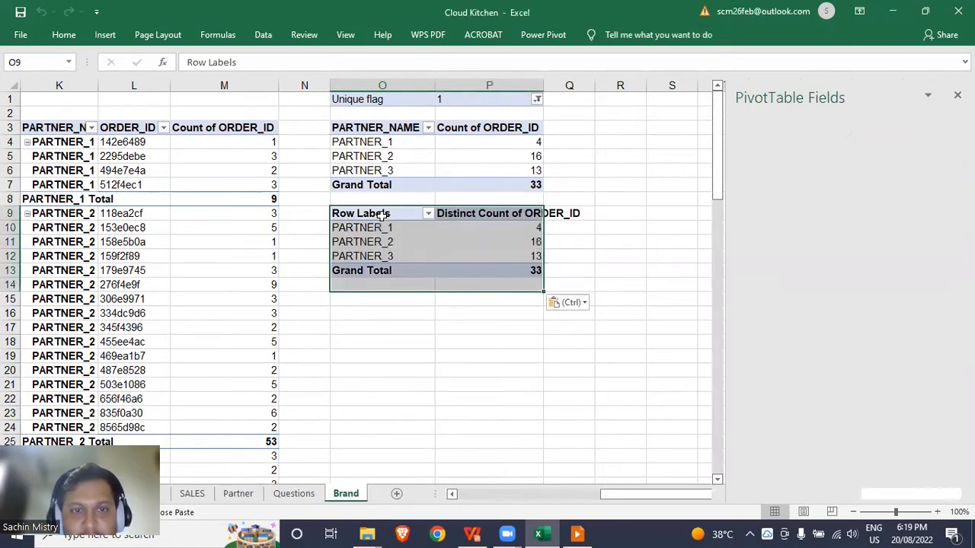
click(355, 352)
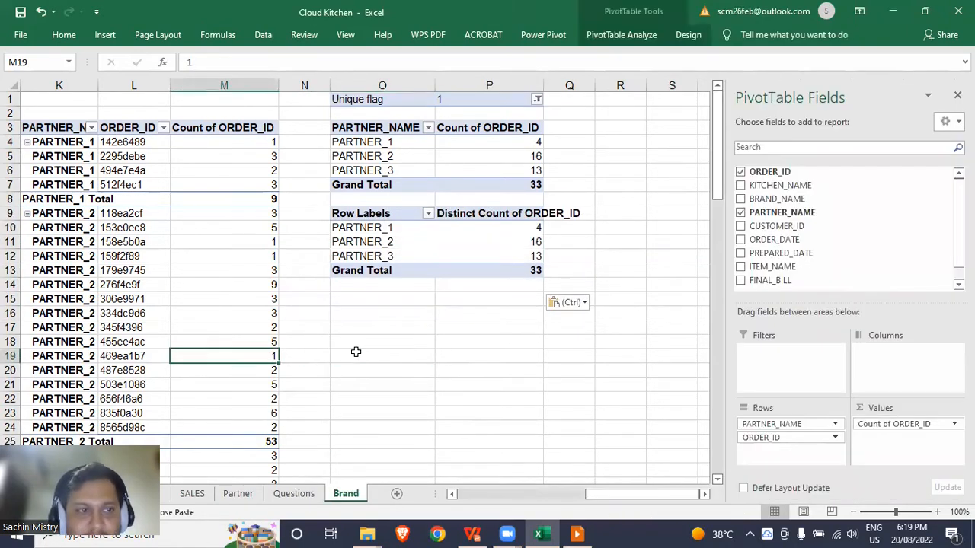
Delete the ORDER_ID and PARTNER_NAME columns A and B from the Brand sheet
key(Home)
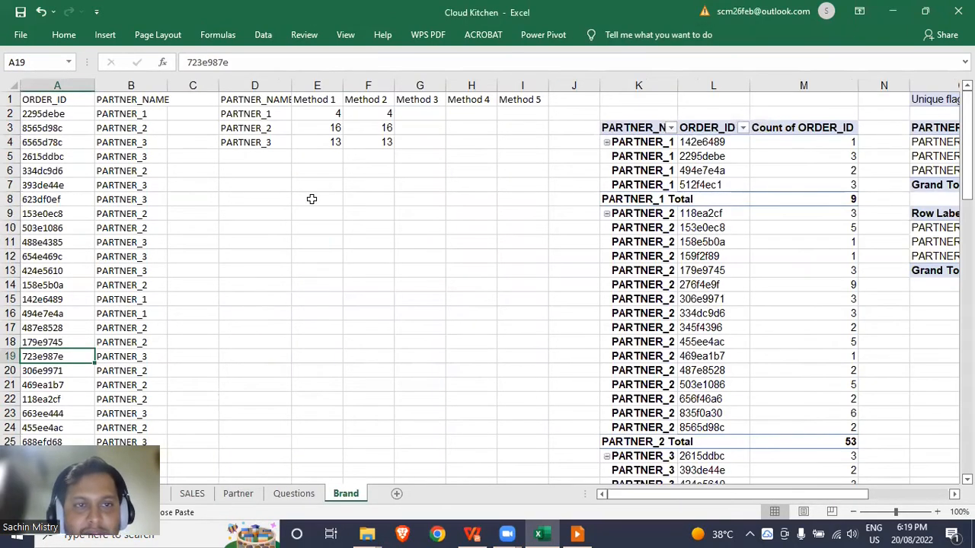
click(56, 86)
ctrl+click(119, 85)
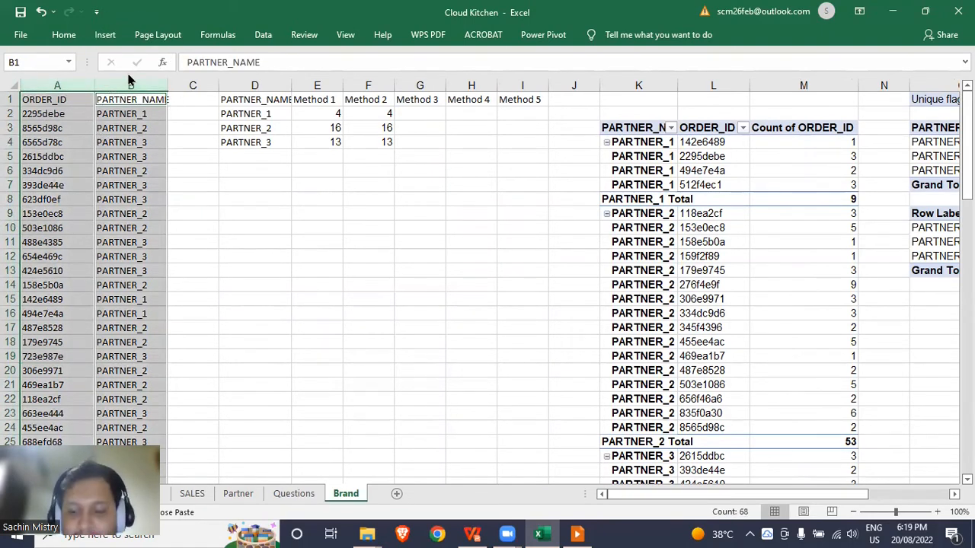
key(ctrl+minus)
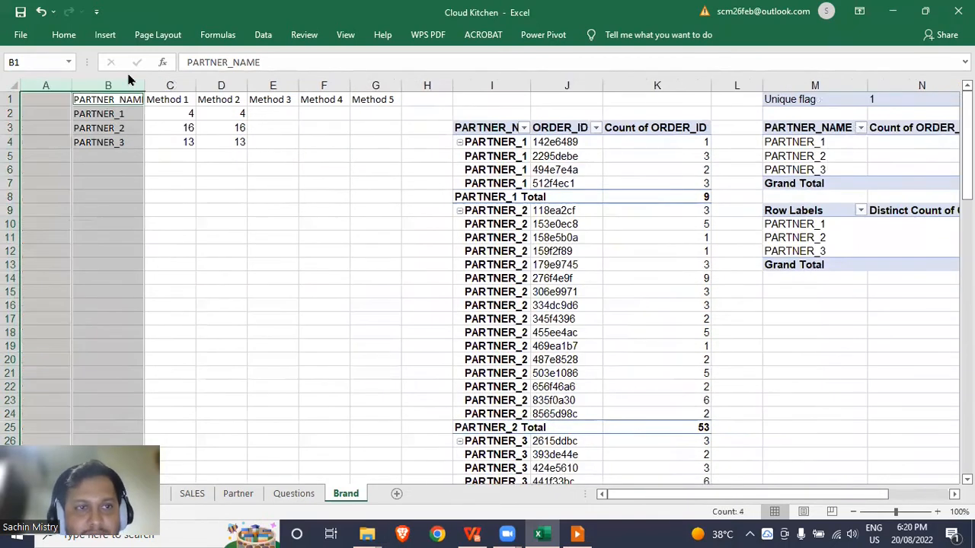
Delete the Method 1 column and the empty column A from the Brand sheet
key(Right)
key(Right)
key(Left)
key(ctrl+space)
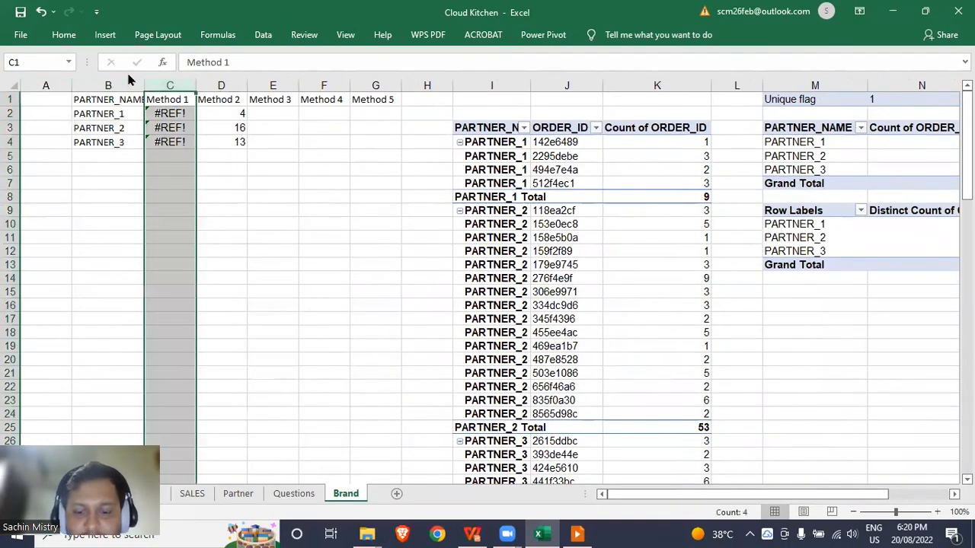
key(ctrl+minus)
key(Left)
key(Left)
key(ctrl+space)
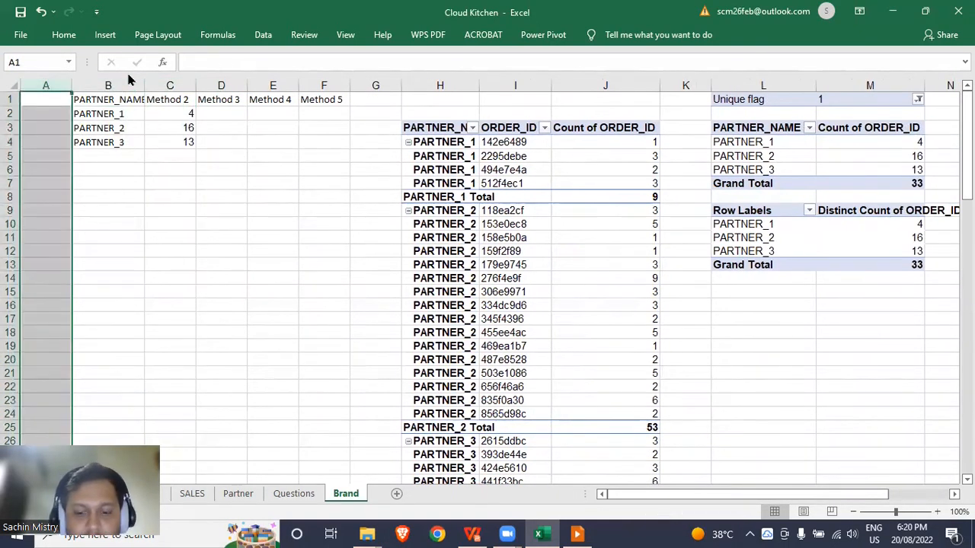
key(ctrl+minus)
Clear the Method 3, Method 4 and Method 5 headings in C1:E1
key(Right)
key(Right)
key(Right)
key(Left)
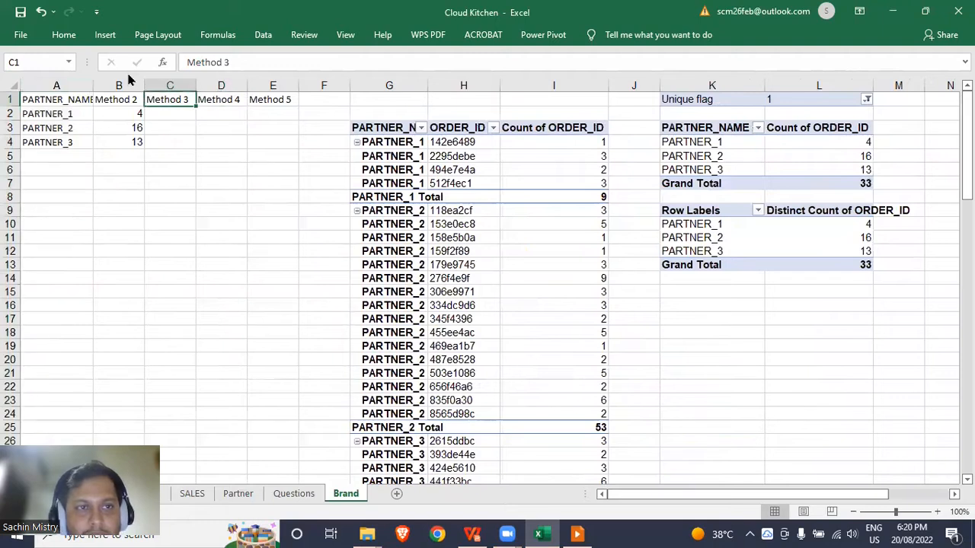
key(shift+Right)
key(shift+Right)
key(Delete)
key(Left)
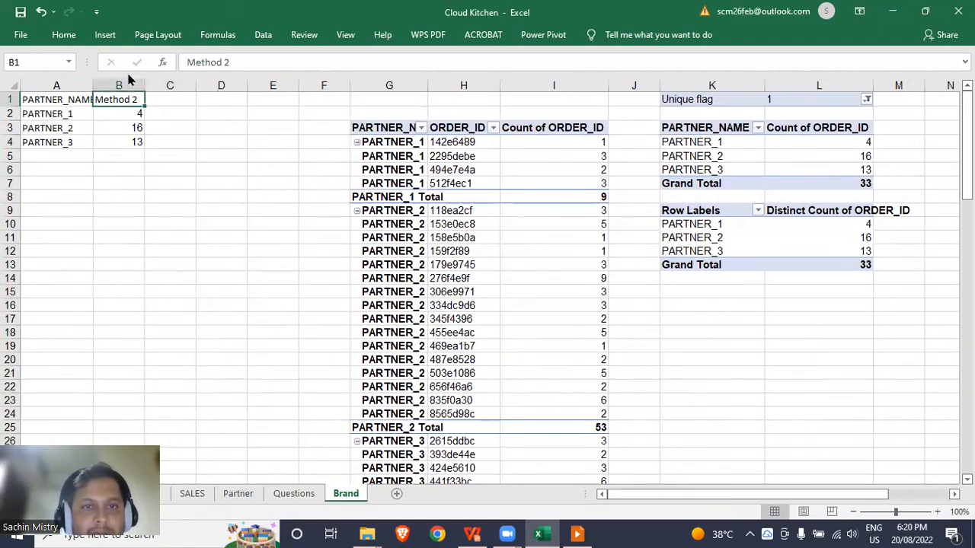
Copy the BRAND_NAME column from the SALES sheet and paste it over column A of the Brand sheet
click(59, 116)
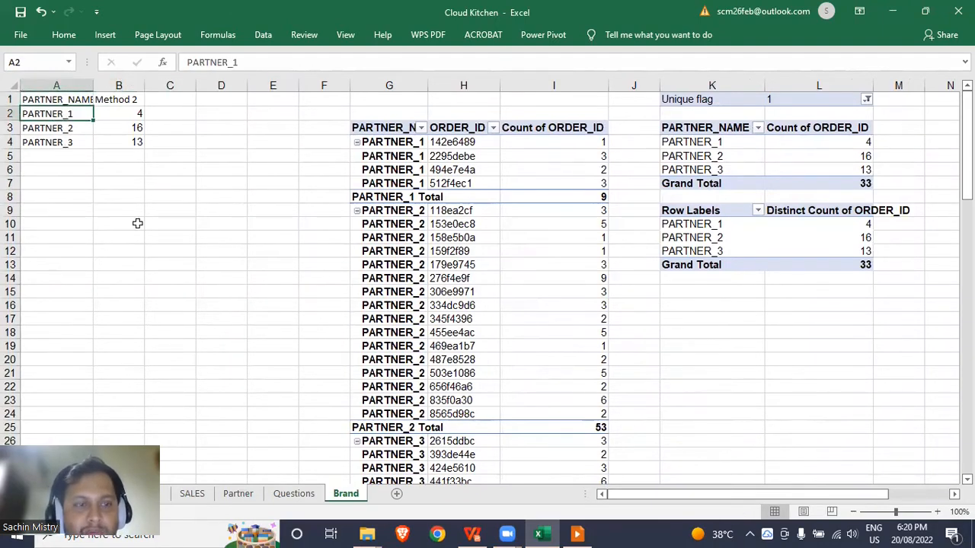
click(196, 496)
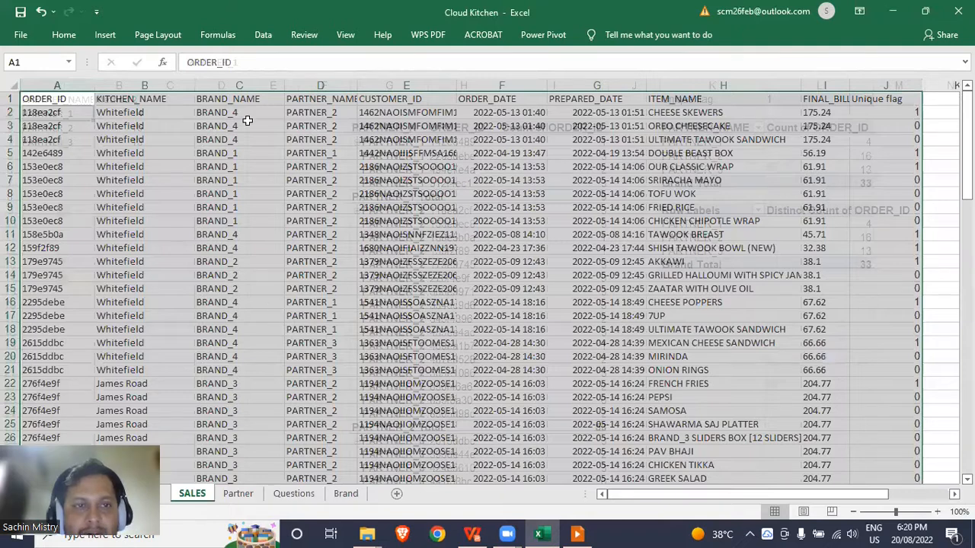
drag(239, 125, 240, 113)
click(236, 85)
key(ctrl+c)
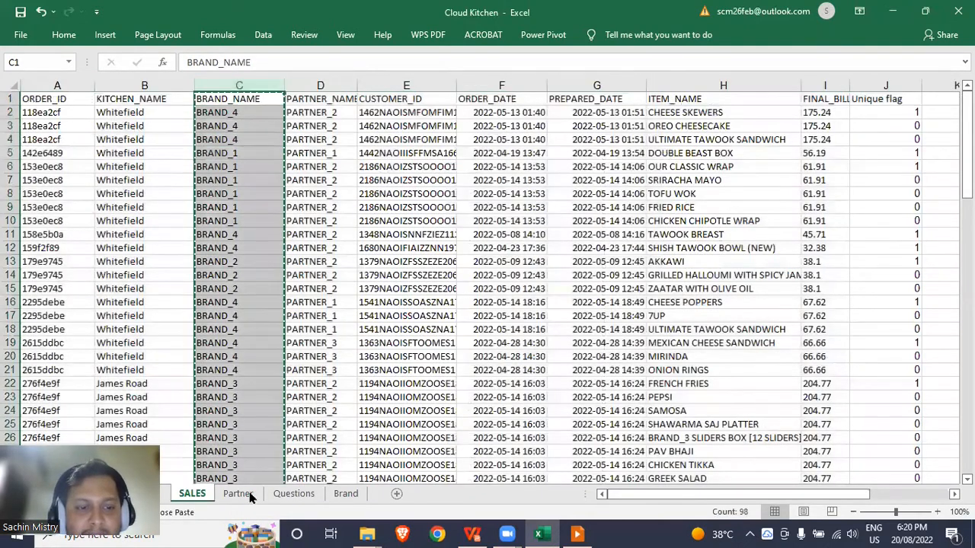
click(345, 494)
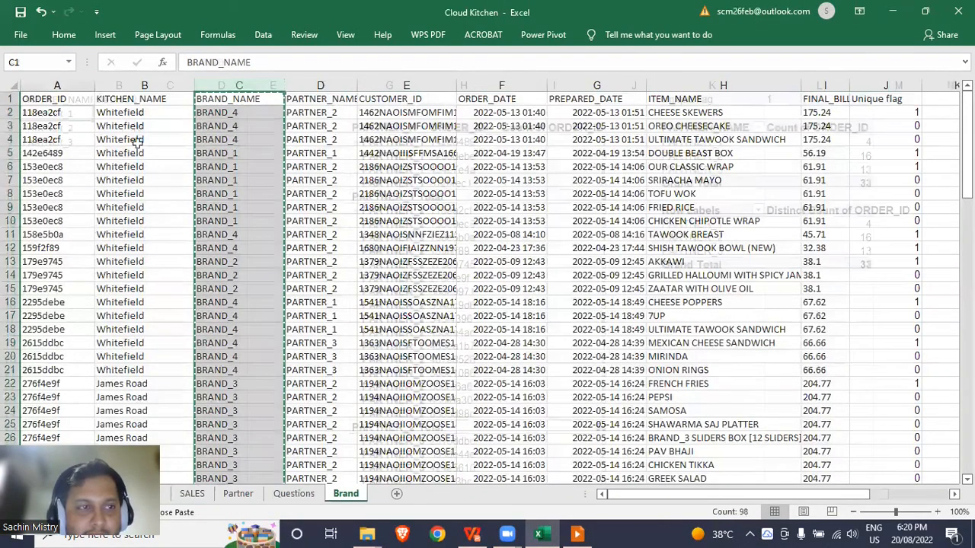
click(83, 85)
key(ctrl+v)
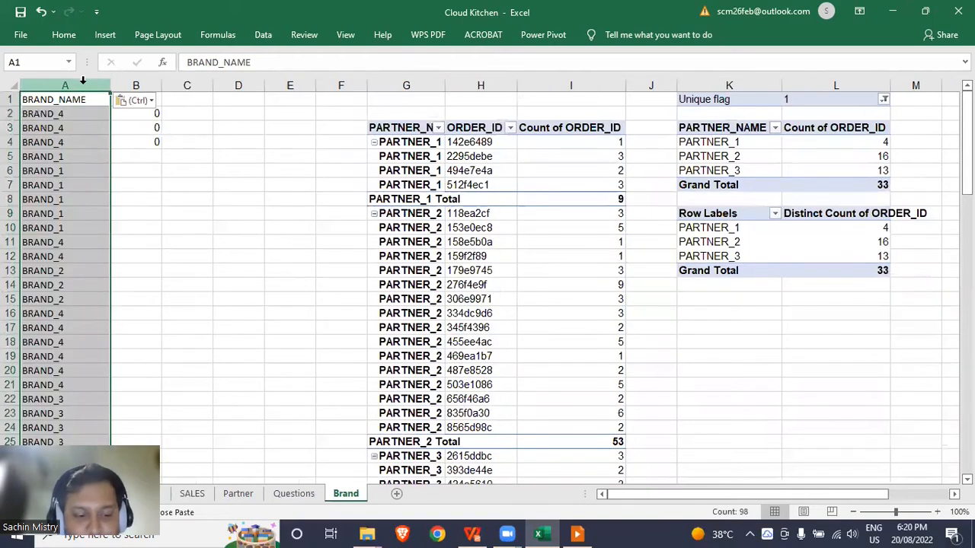
Remove duplicate brand names from column A only, continuing with the current selection
key(alt)
key(a)
key(m)
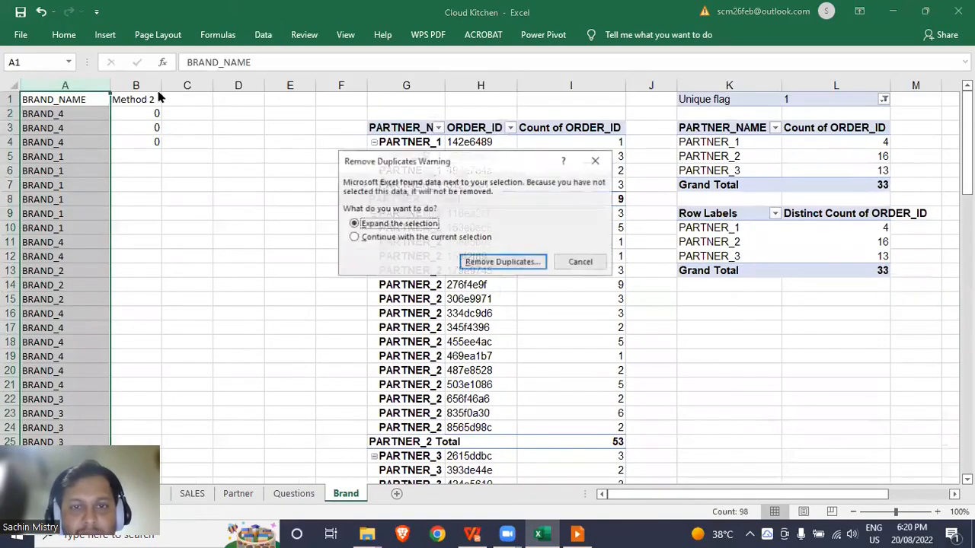
drag(418, 162, 396, 150)
click(350, 204)
click(481, 229)
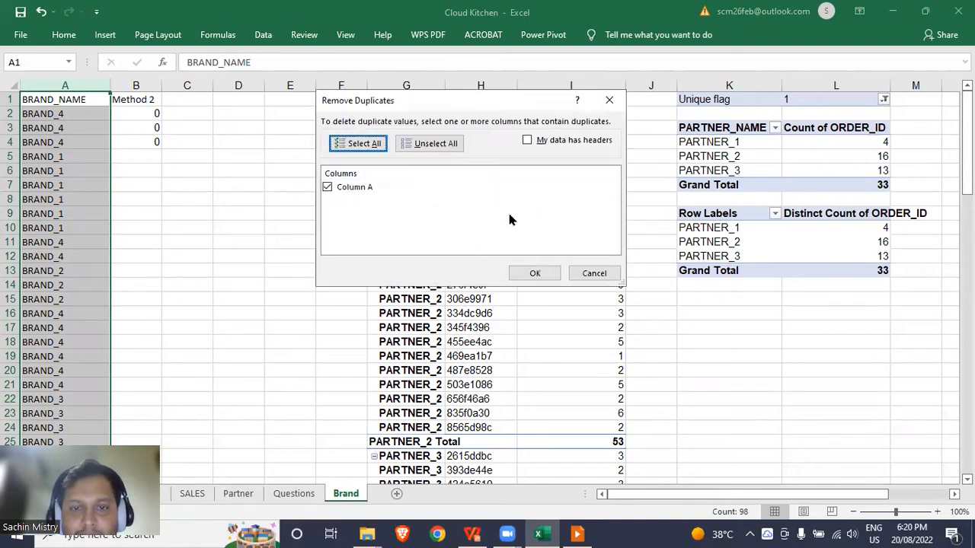
drag(511, 101, 533, 36)
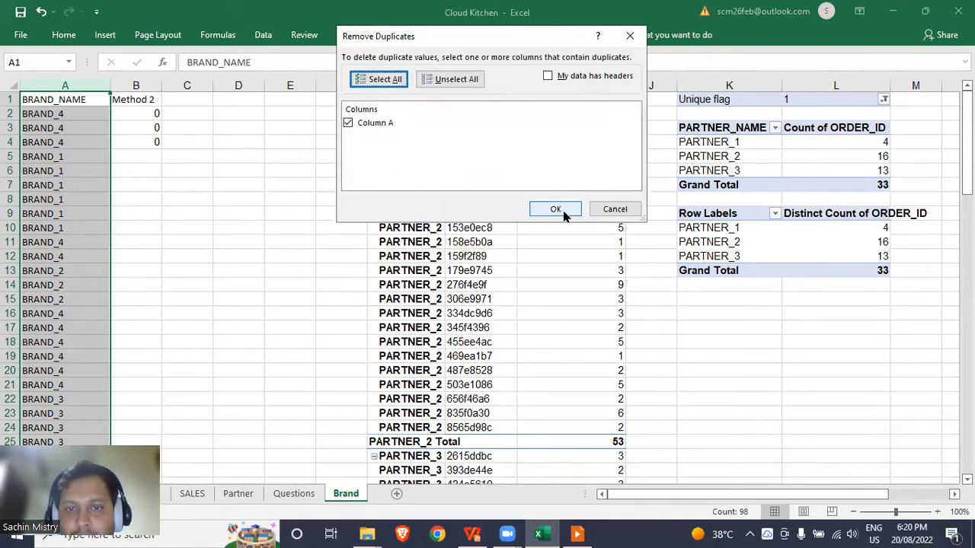
click(560, 208)
click(493, 306)
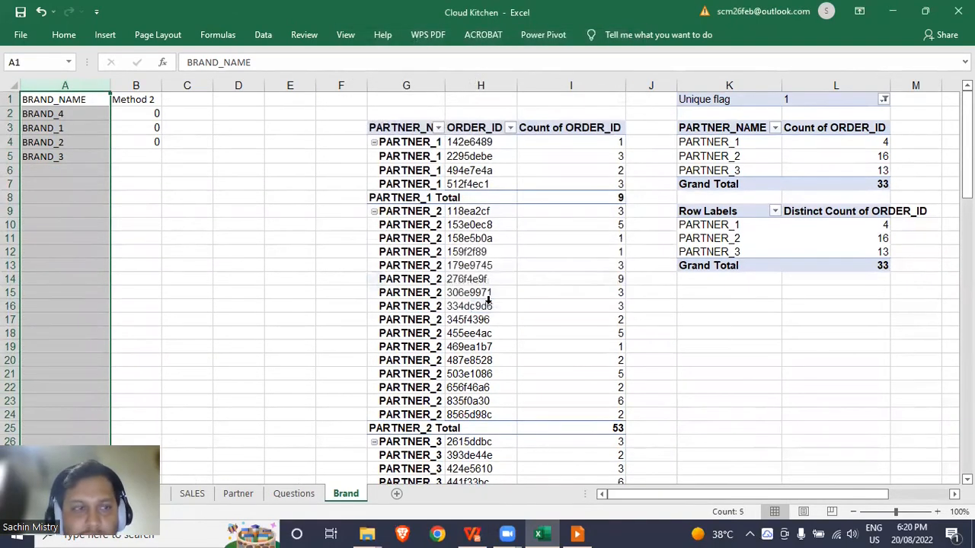
Sort the BRAND_NAME list from A to Z and remove the filter from its header row
click(88, 99)
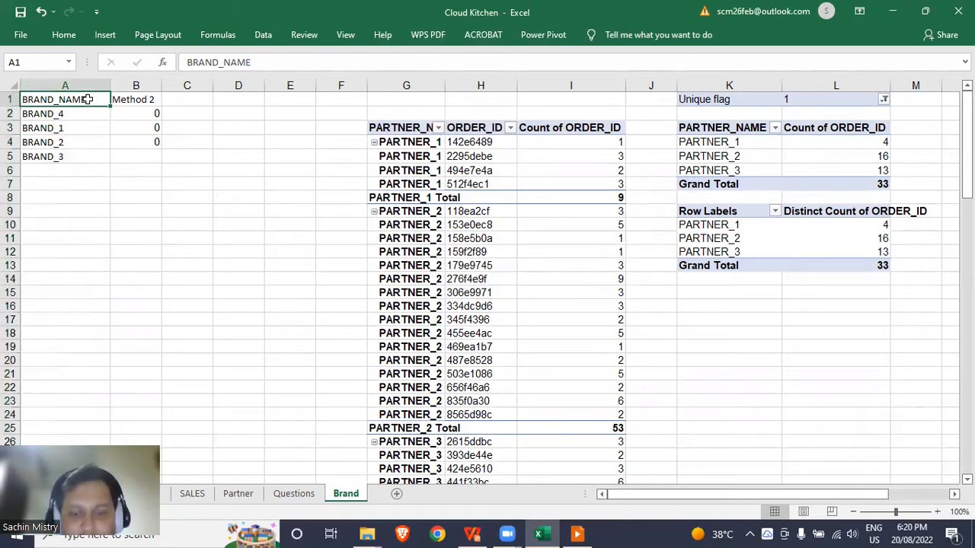
key(alt+Down)
key(Down)
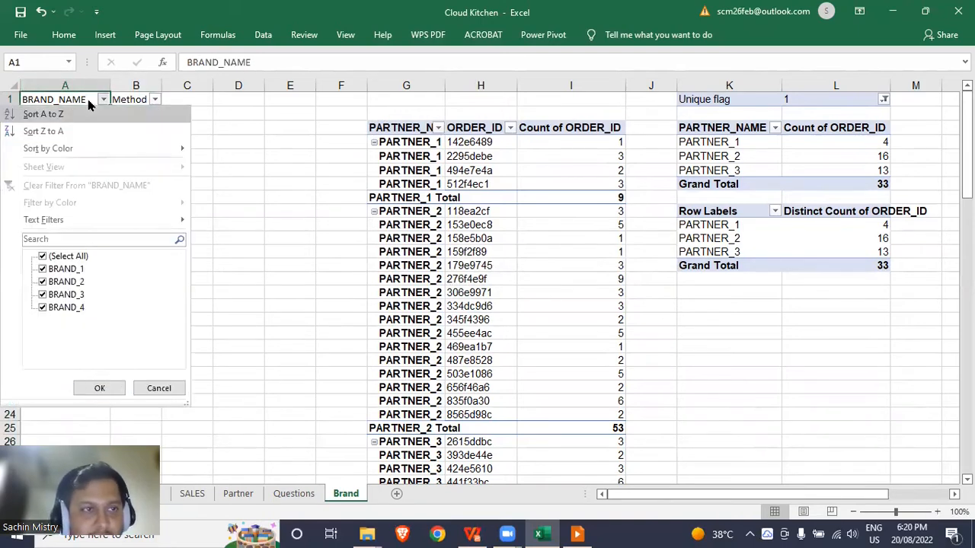
key(Return)
key(ctrl+shift+l)
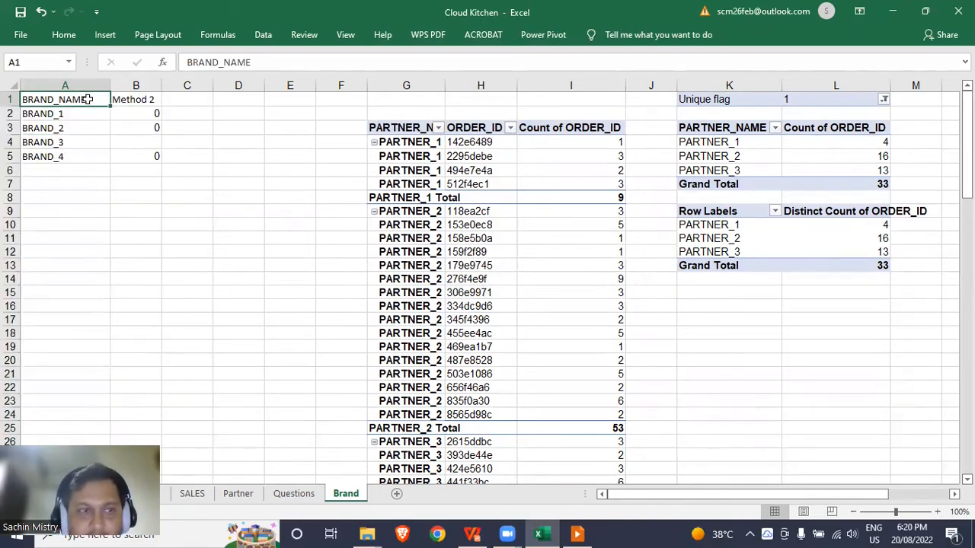
click(129, 114)
shift+click(138, 155)
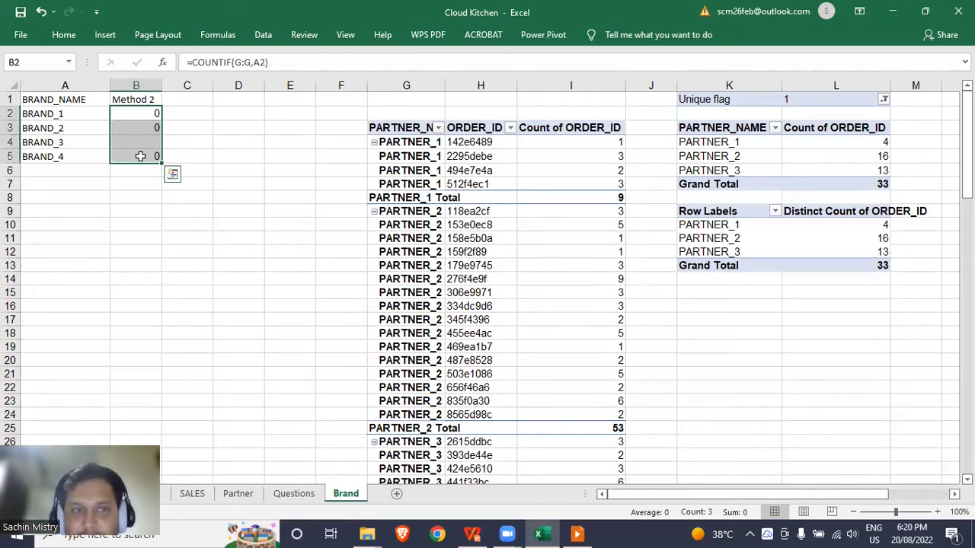
key(Delete)
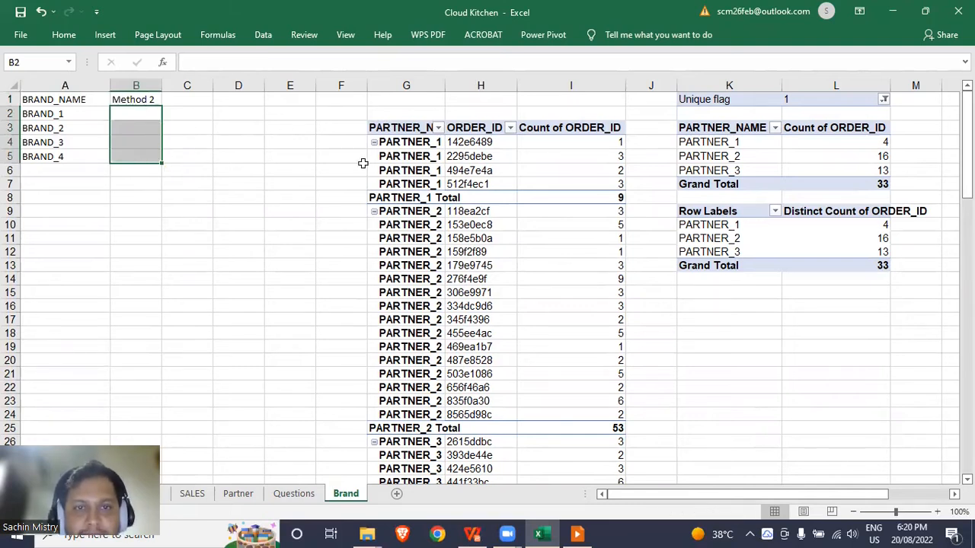
key(ctrl+z)
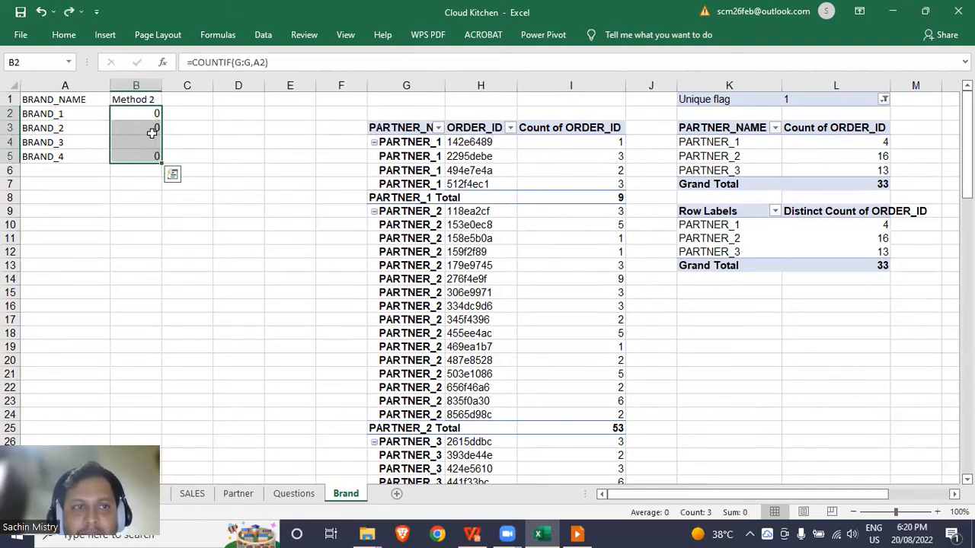
Copy the Method 2 COUNTIF formula from B3 into the empty cell B4 for BRAND_3
click(153, 131)
key(ctrl+c)
key(Down)
key(ctrl+v)
key(Escape)
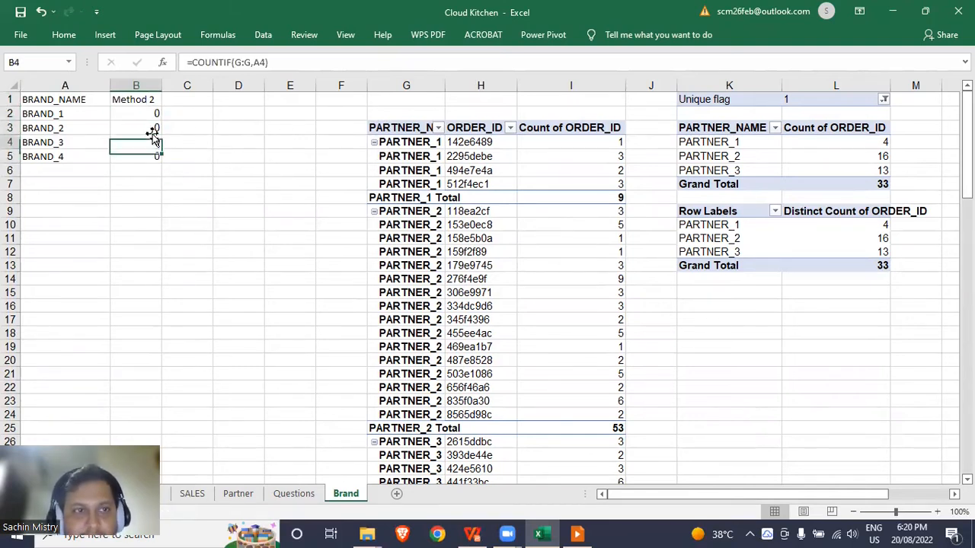
Replace PARTNER_NAME with BRAND_NAME above ORDER_ID in the rows of the PivotTable at G3, then check the Method 2 counts
click(396, 181)
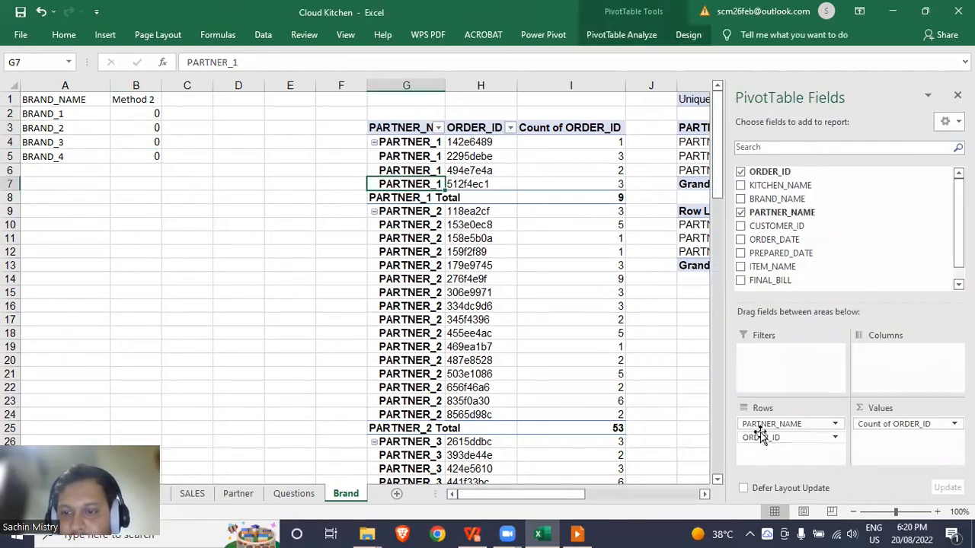
drag(769, 424, 587, 356)
drag(784, 199, 769, 408)
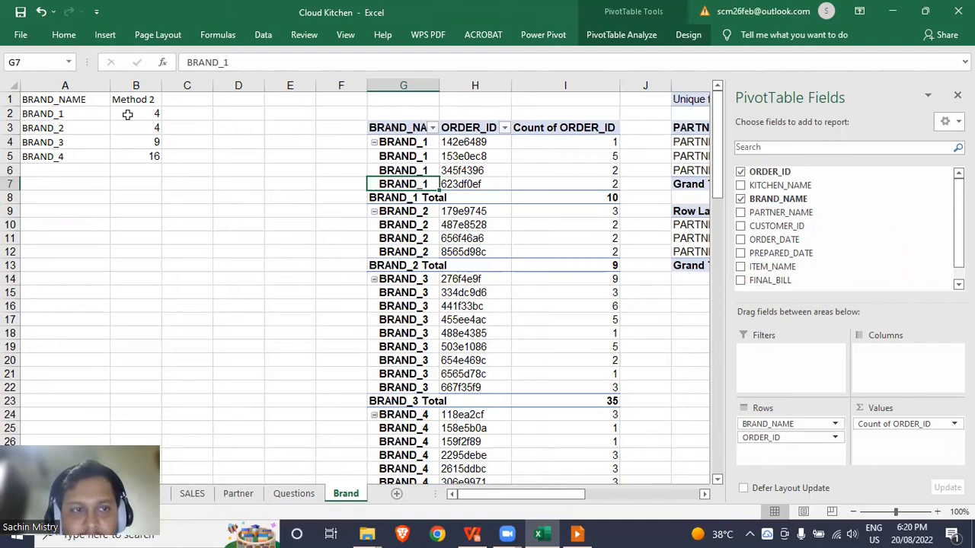
drag(135, 114, 129, 156)
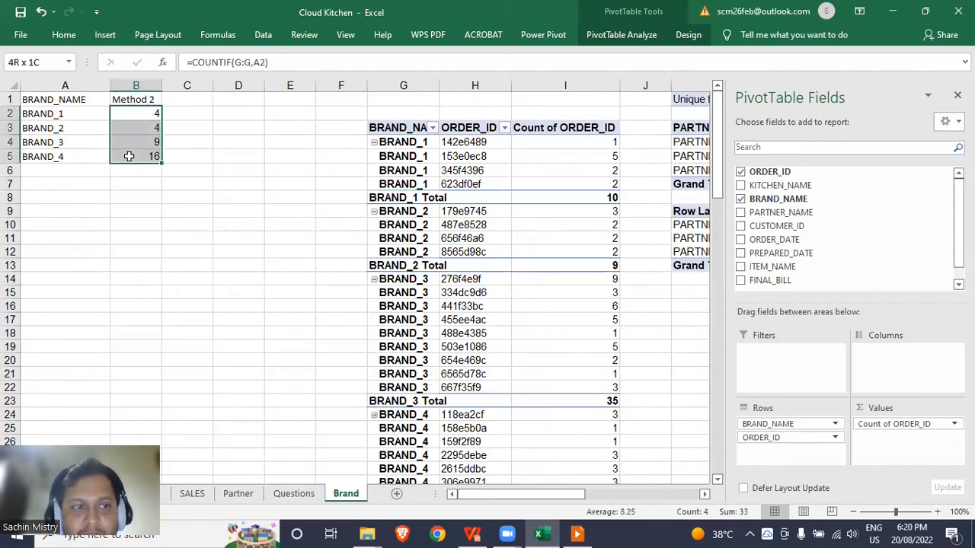
click(199, 143)
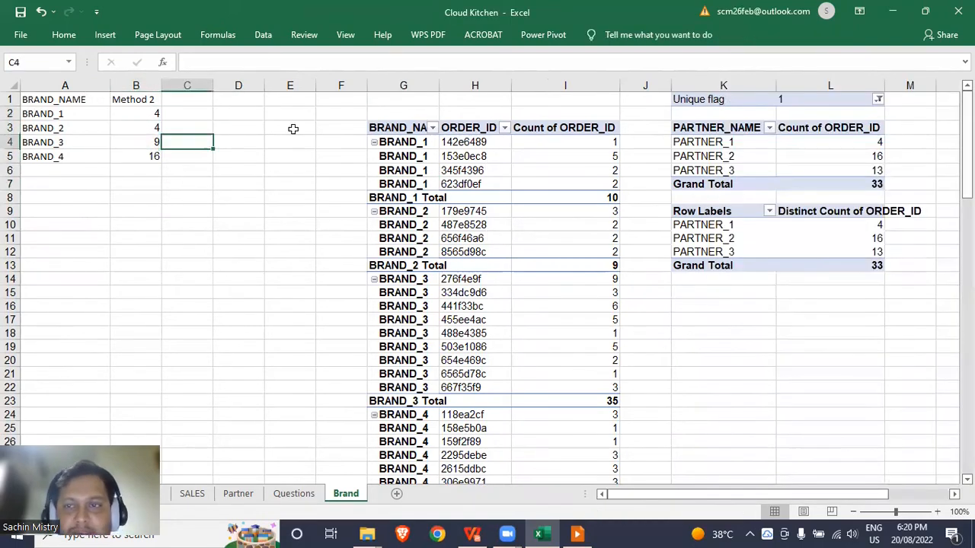
Replace PARTNER_NAME with BRAND_NAME in the rows of the PivotTable filtered by Unique flag at K3
click(791, 135)
click(657, 161)
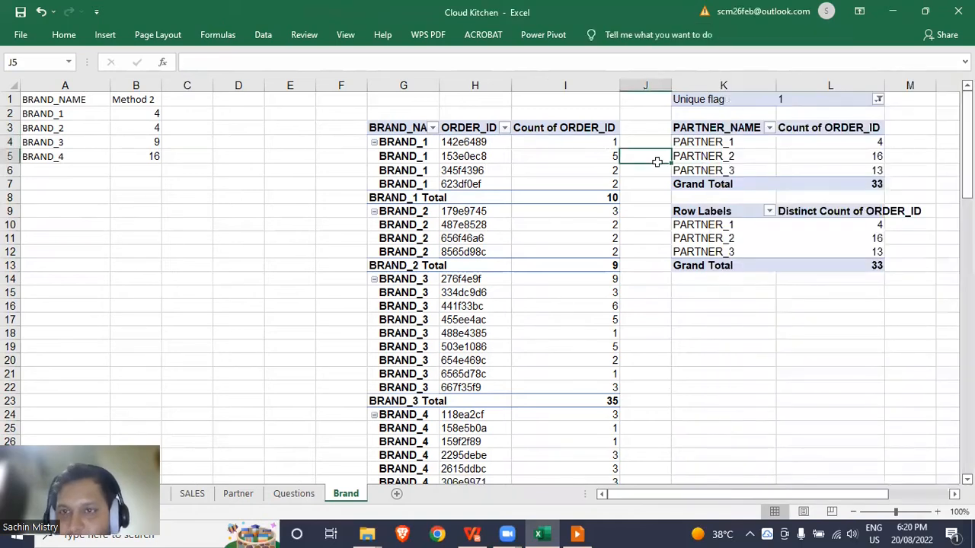
key(Right)
key(Right)
key(Right)
key(Right)
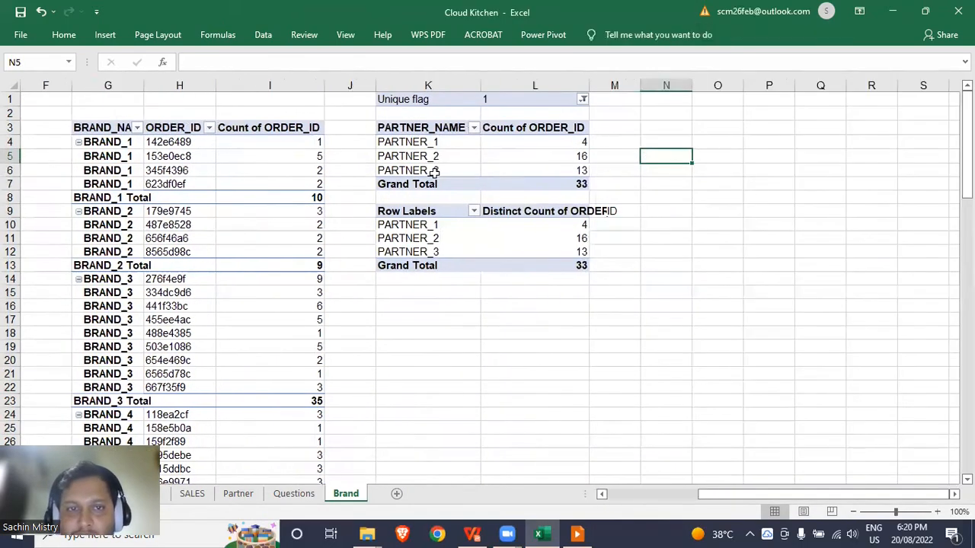
click(459, 155)
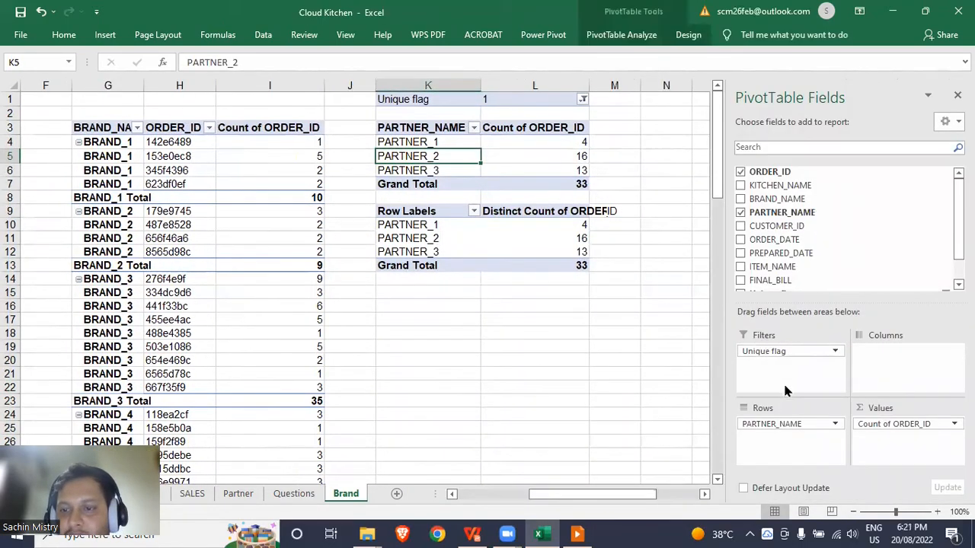
drag(774, 421, 647, 396)
drag(799, 200, 762, 426)
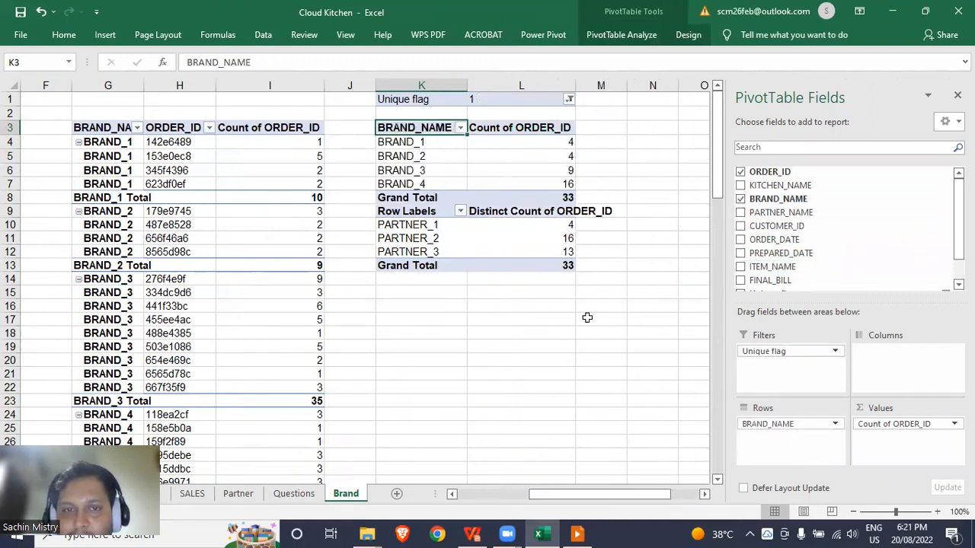
Replace PARTNER_NAME with BRAND_NAME in the rows of the distinct-count PivotTable at K9
click(431, 213)
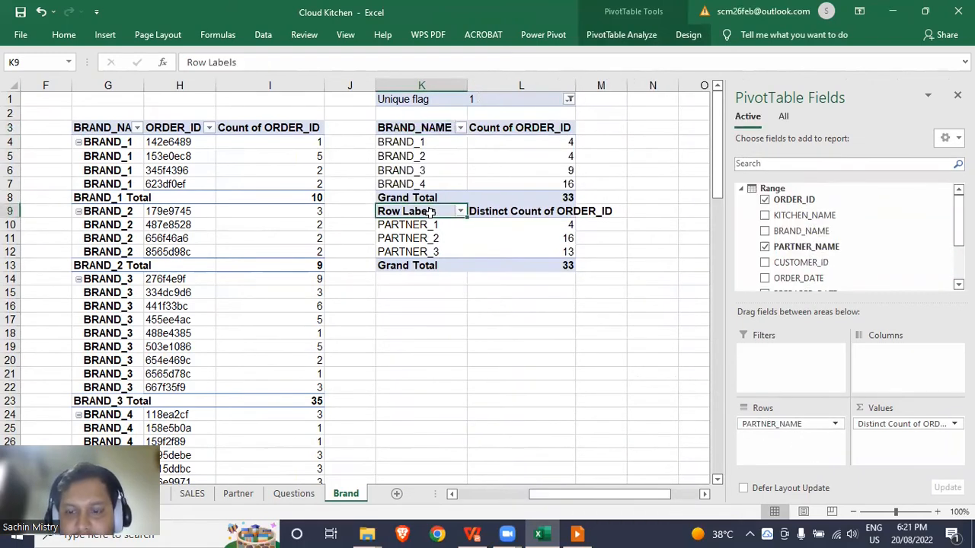
key(shift+Right)
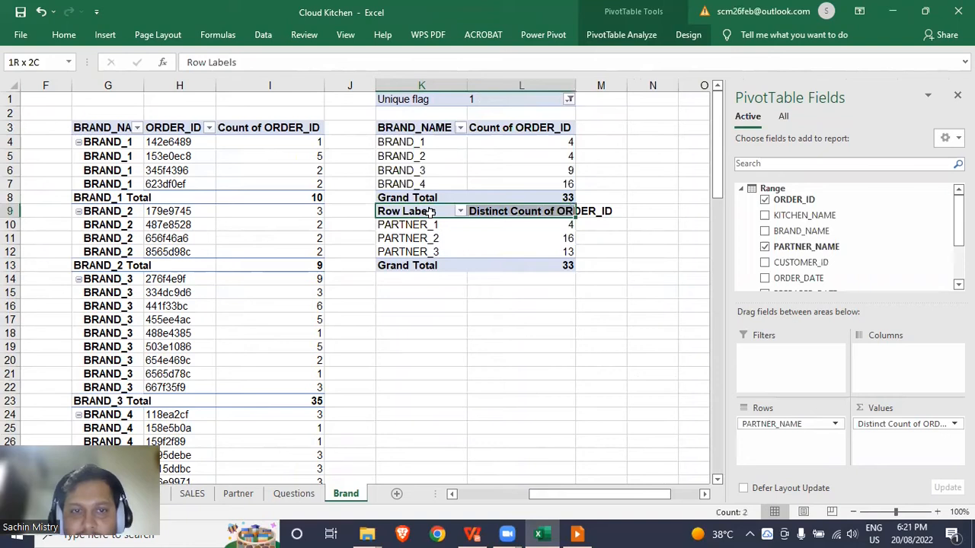
key(Right)
key(Down)
click(430, 213)
key(shift+Right)
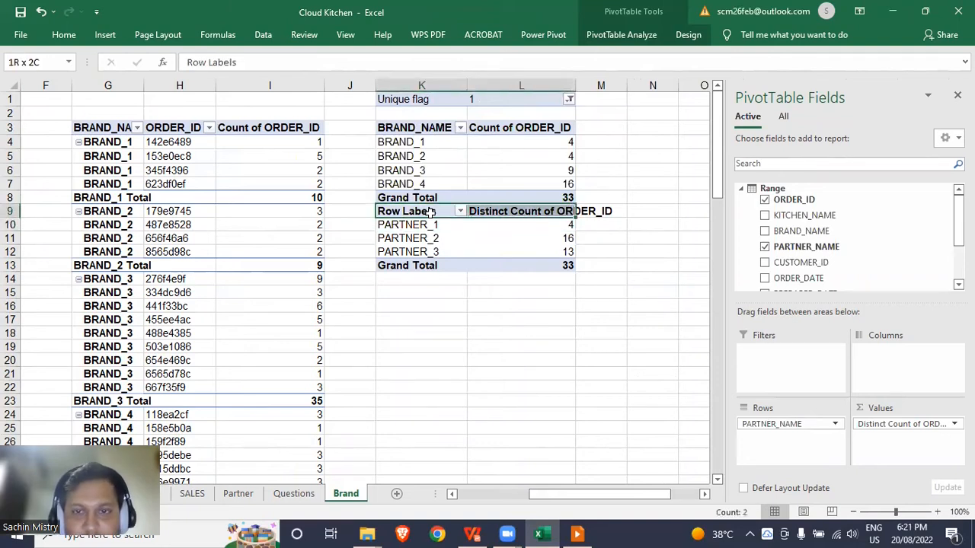
click(431, 213)
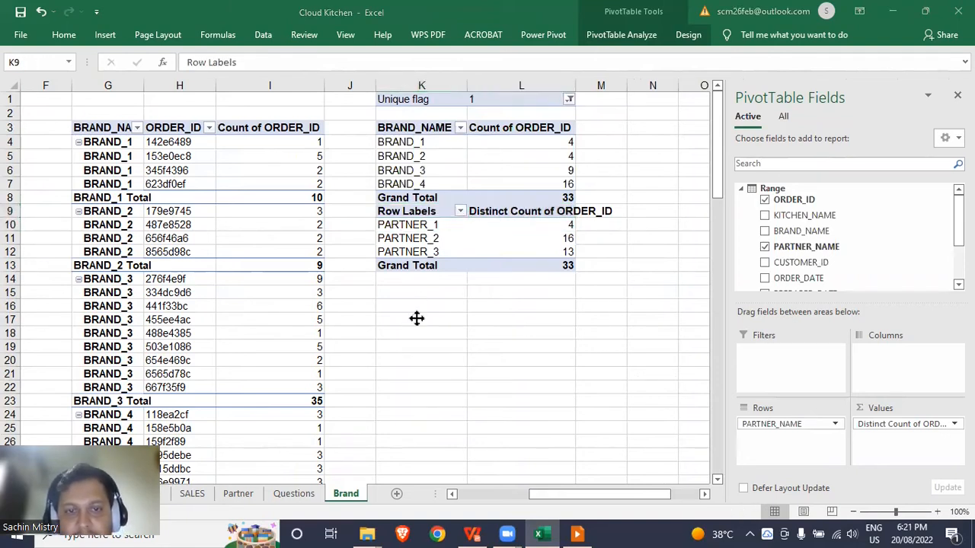
drag(738, 423, 577, 414)
drag(818, 237, 799, 440)
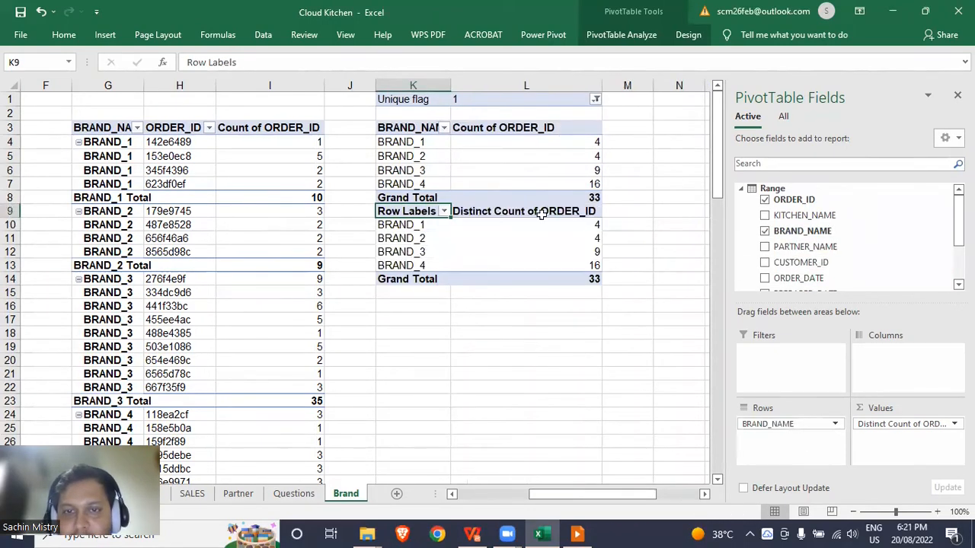
drag(411, 218, 443, 212)
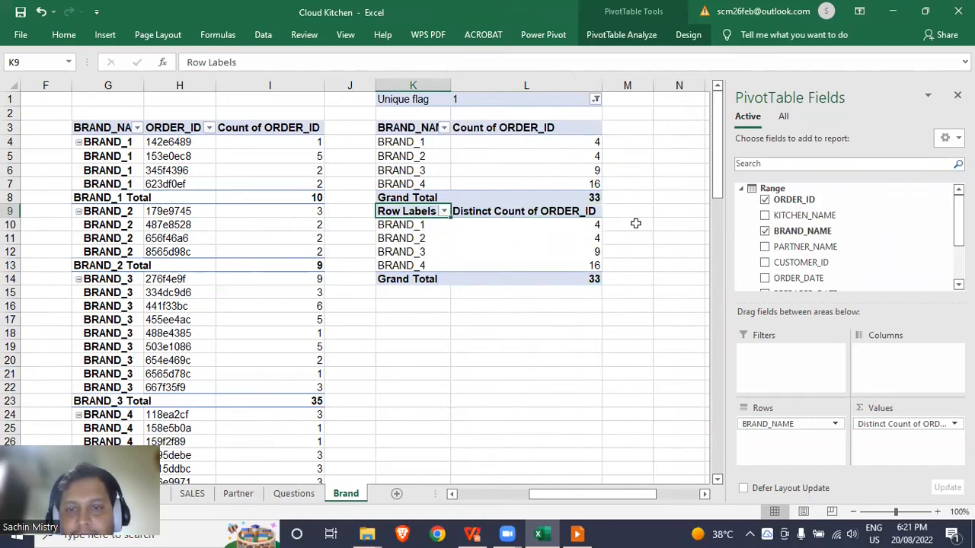
click(630, 207)
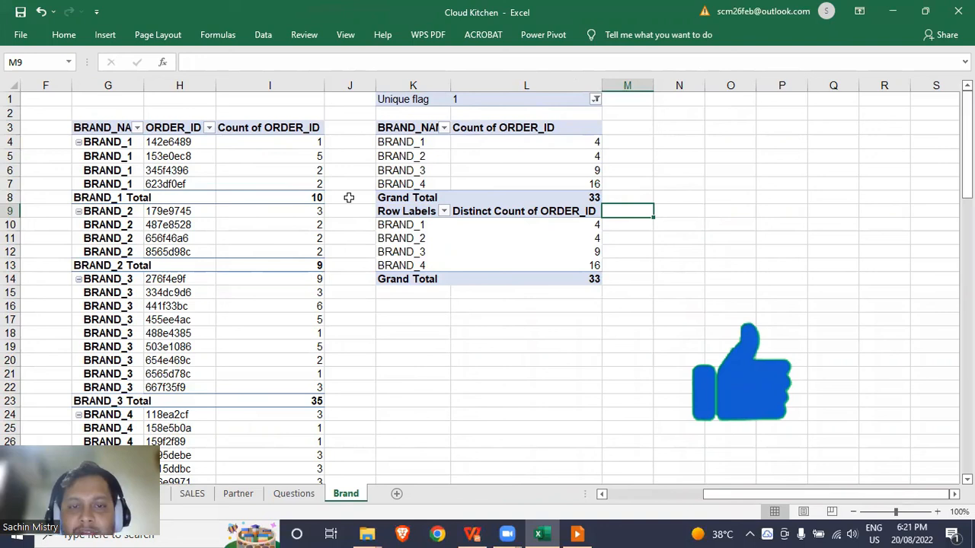
key(alt+Tab)
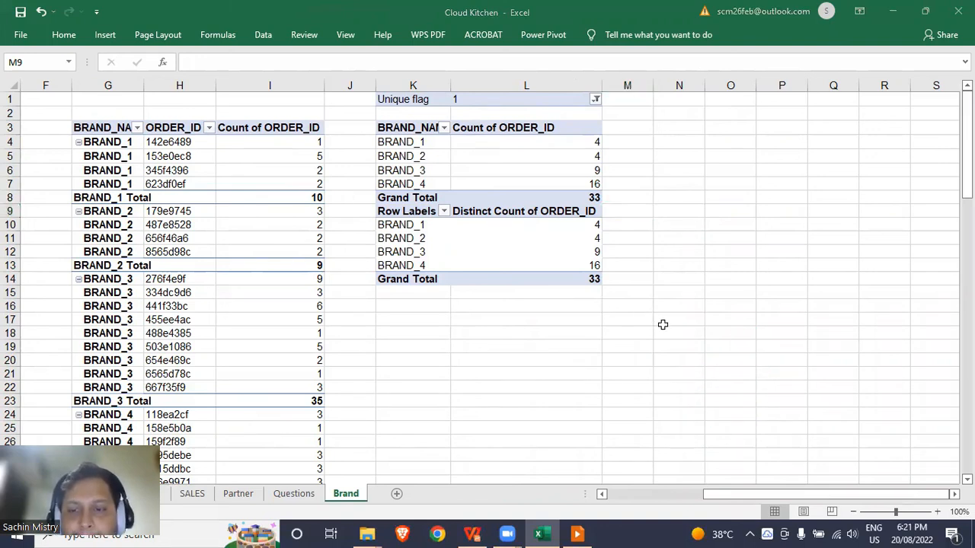